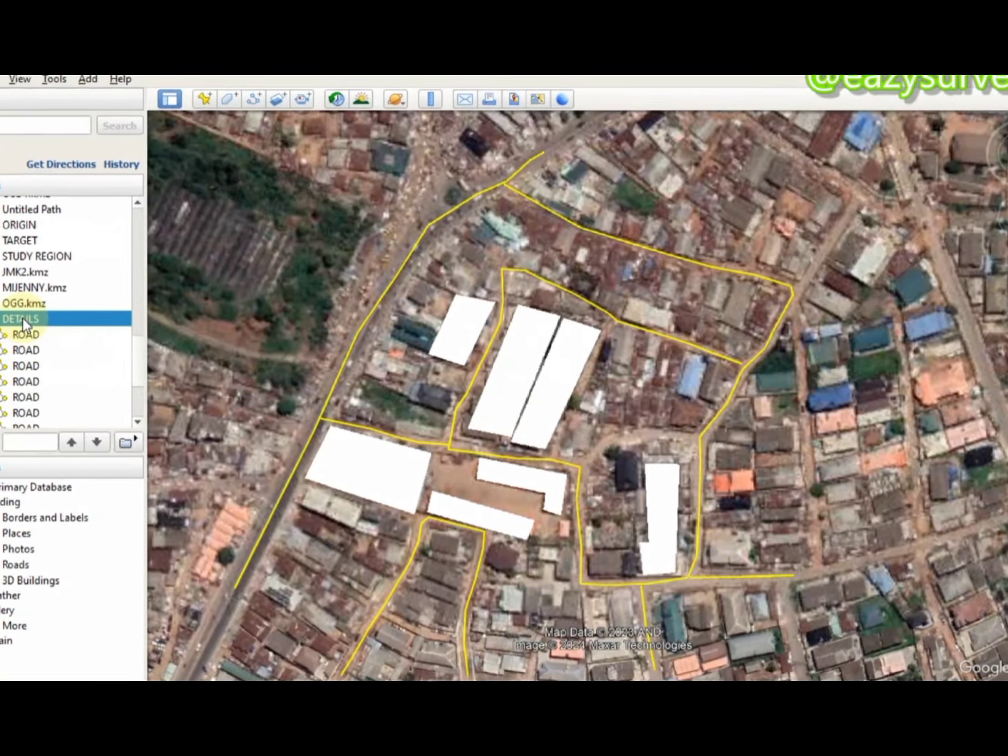
{"action": "scroll", "coordinate": [63, 336], "scroll_direction": "down", "scroll_amount": 1}
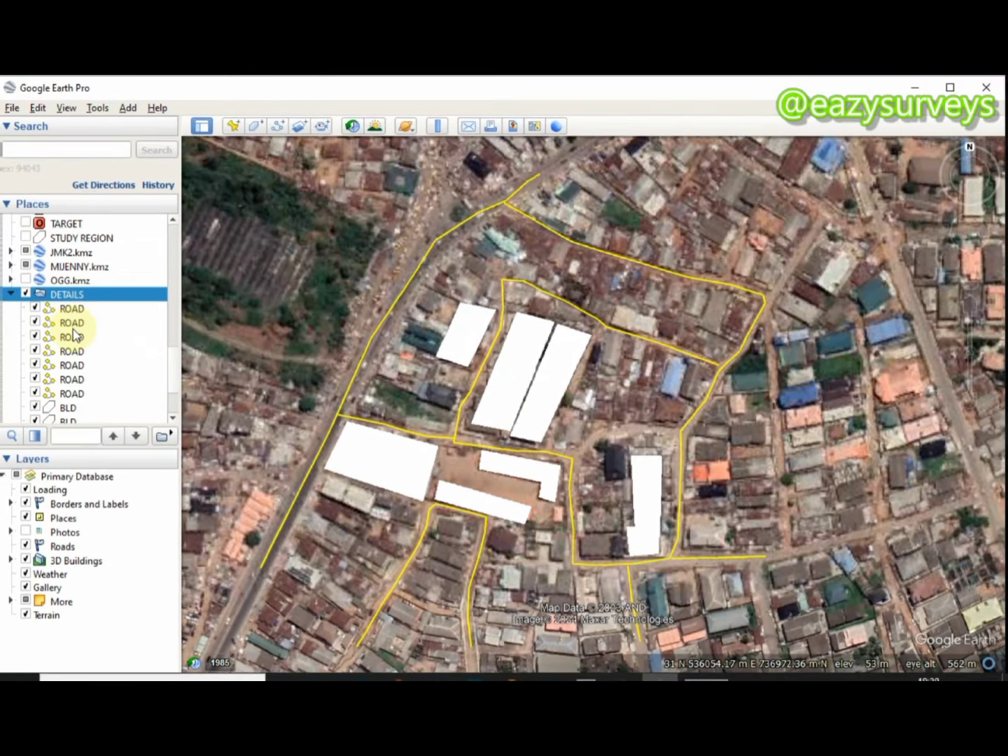
{"action": "scroll", "coordinate": [14, 362], "scroll_direction": "down", "scroll_amount": 1}
{"action": "scroll", "coordinate": [73, 366], "scroll_direction": "down", "scroll_amount": 2}
{"action": "scroll", "coordinate": [68, 369], "scroll_direction": "up", "scroll_amount": 2}
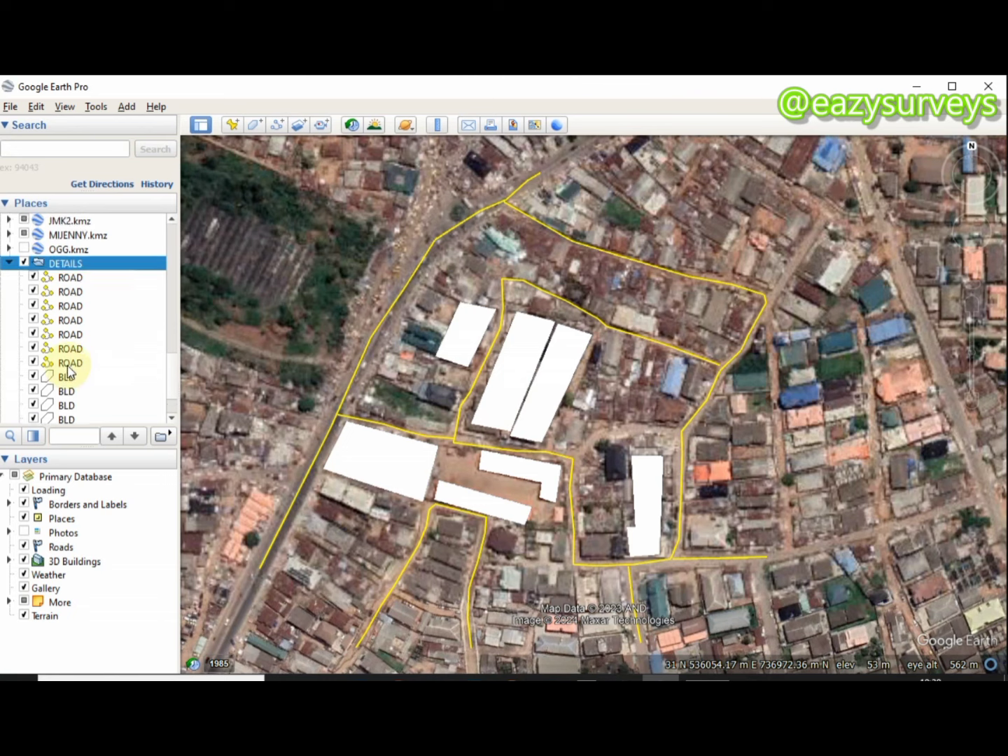
{"action": "scroll", "coordinate": [68, 369], "scroll_direction": "up", "scroll_amount": 1}
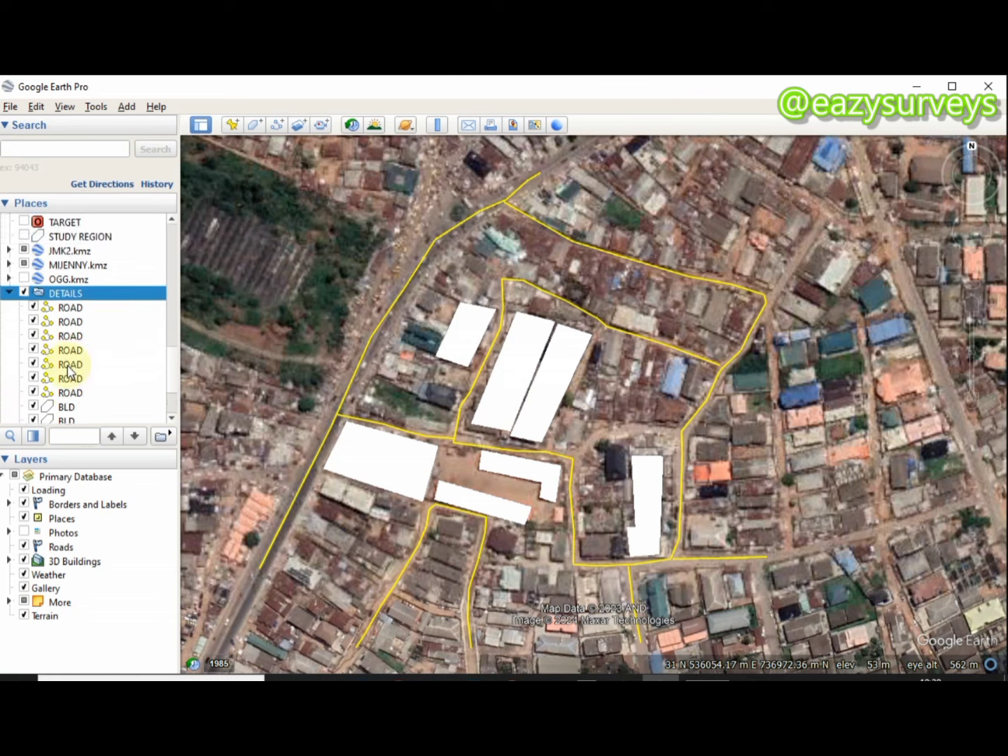
{"action": "left_click", "coordinate": [70, 308]}
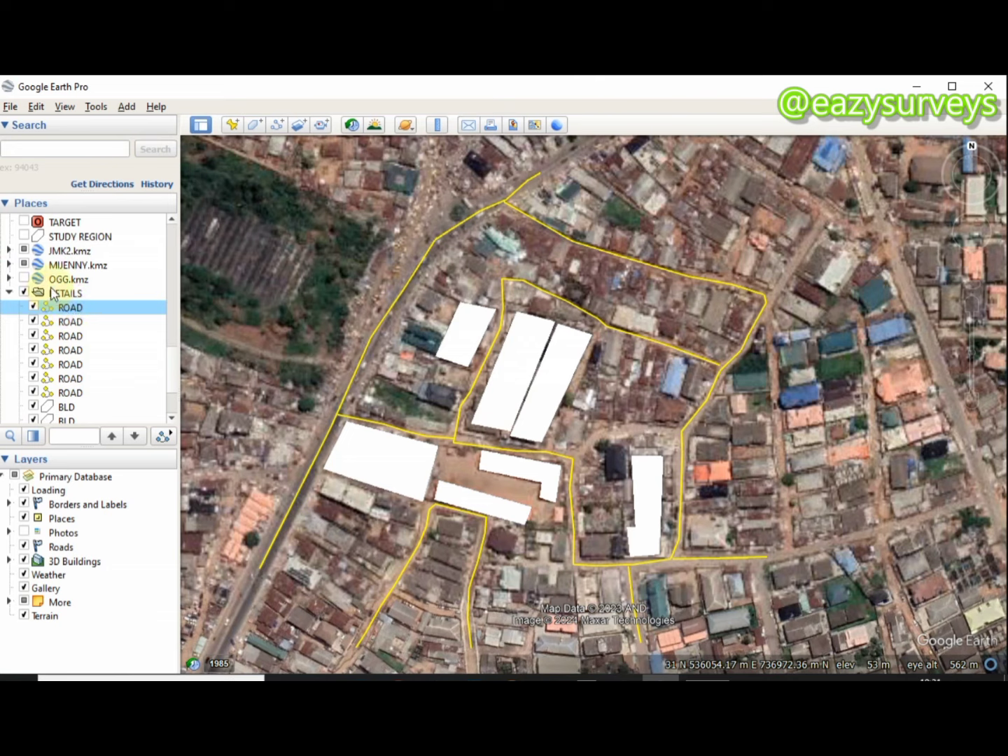
{"action": "left_click", "coordinate": [62, 293]}
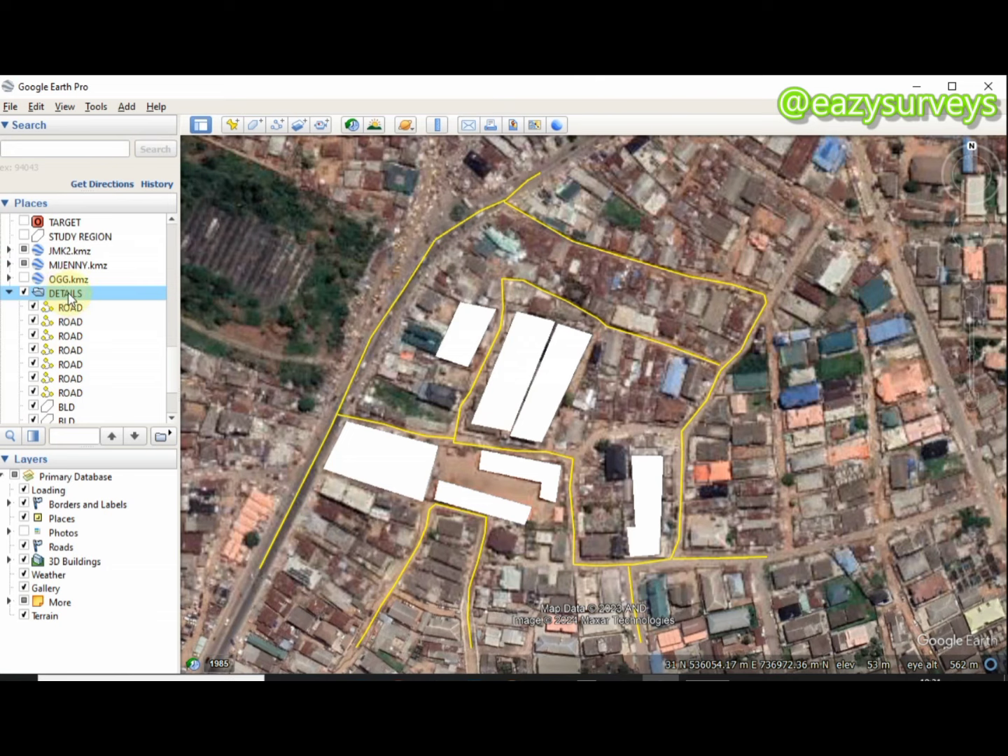
Step: Save the DETAILS folder as DETAILS.kml, Kml (*.kml) type, in Desktop\YOUTUBE
{"action": "right_click", "coordinate": [70, 297]}
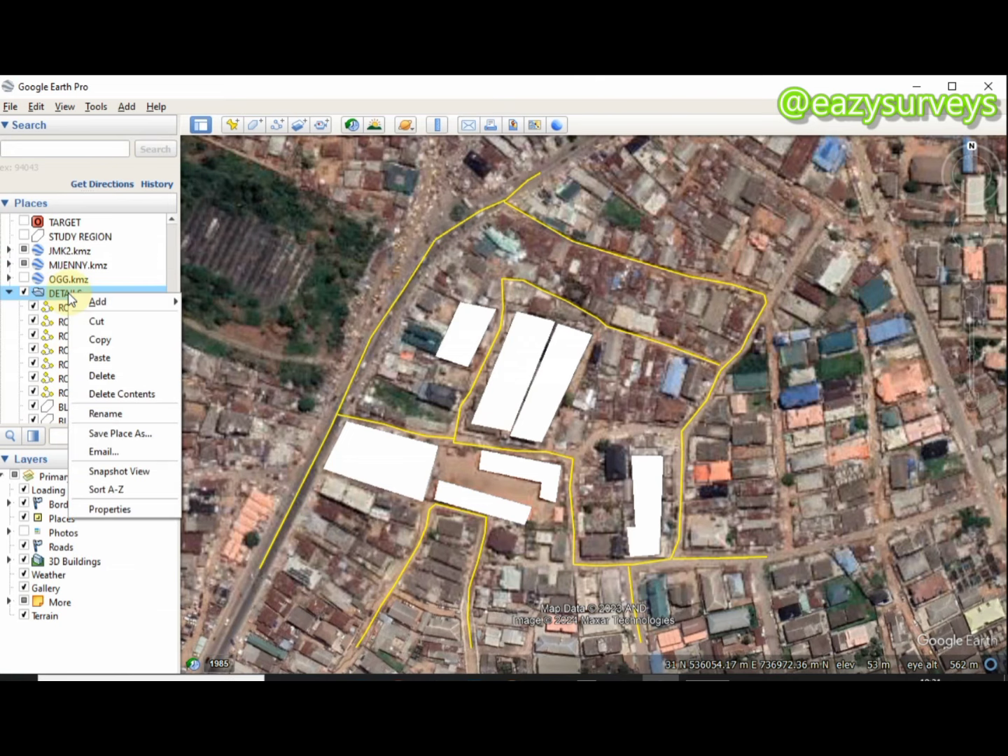
{"action": "left_click", "coordinate": [126, 436]}
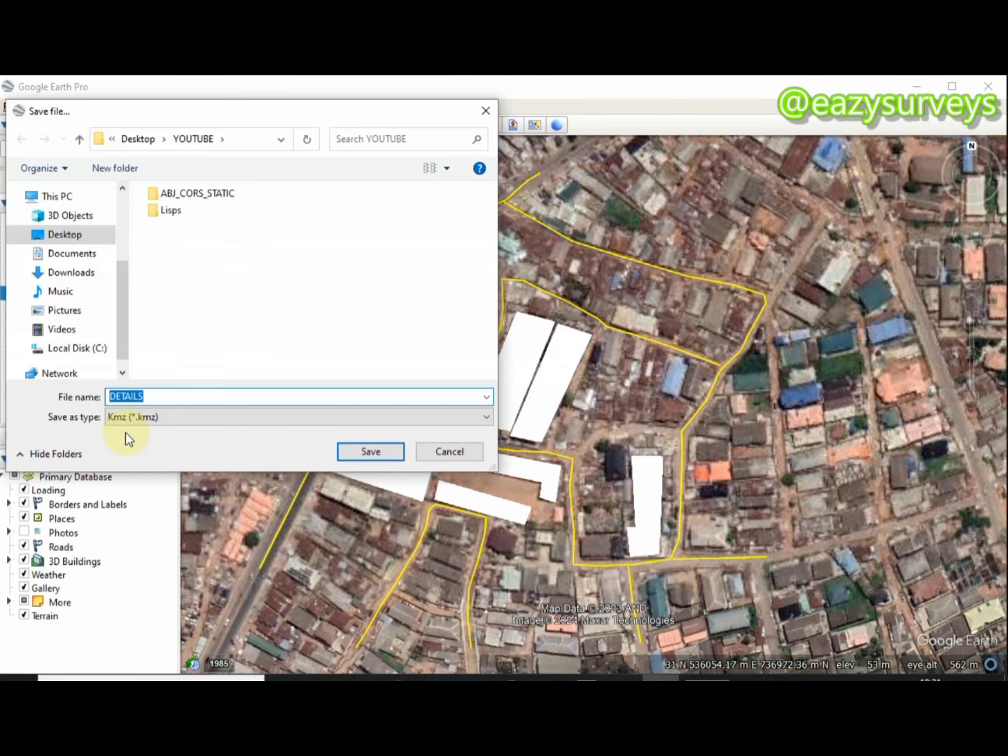
{"action": "left_click", "coordinate": [282, 143]}
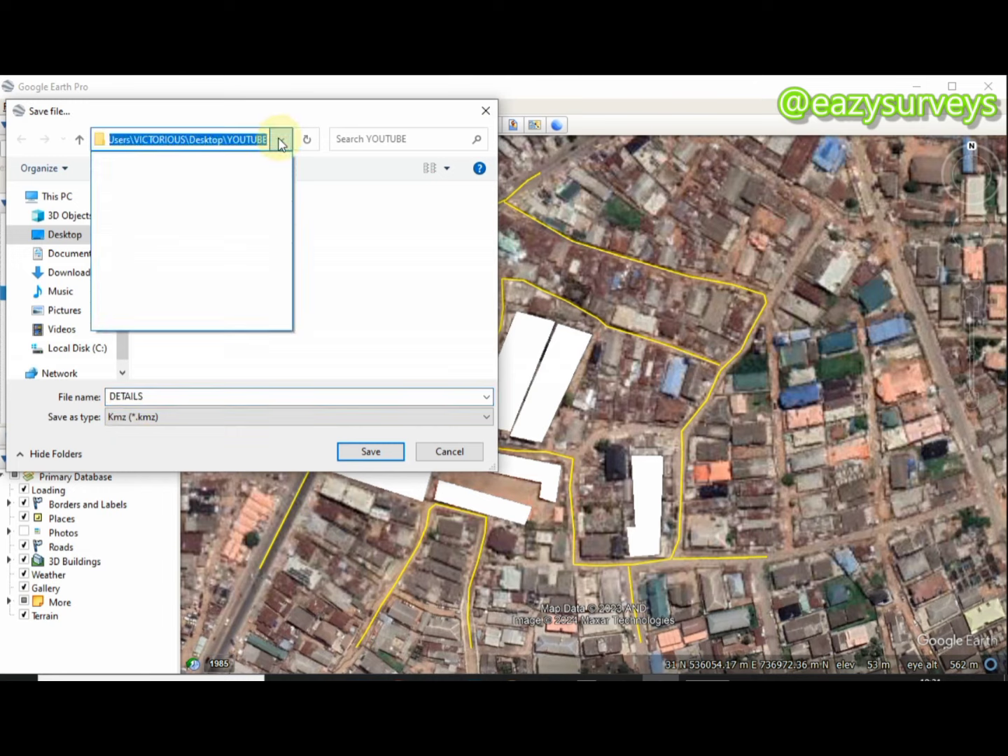
{"action": "left_click", "coordinate": [280, 144]}
{"action": "left_click", "coordinate": [262, 209]}
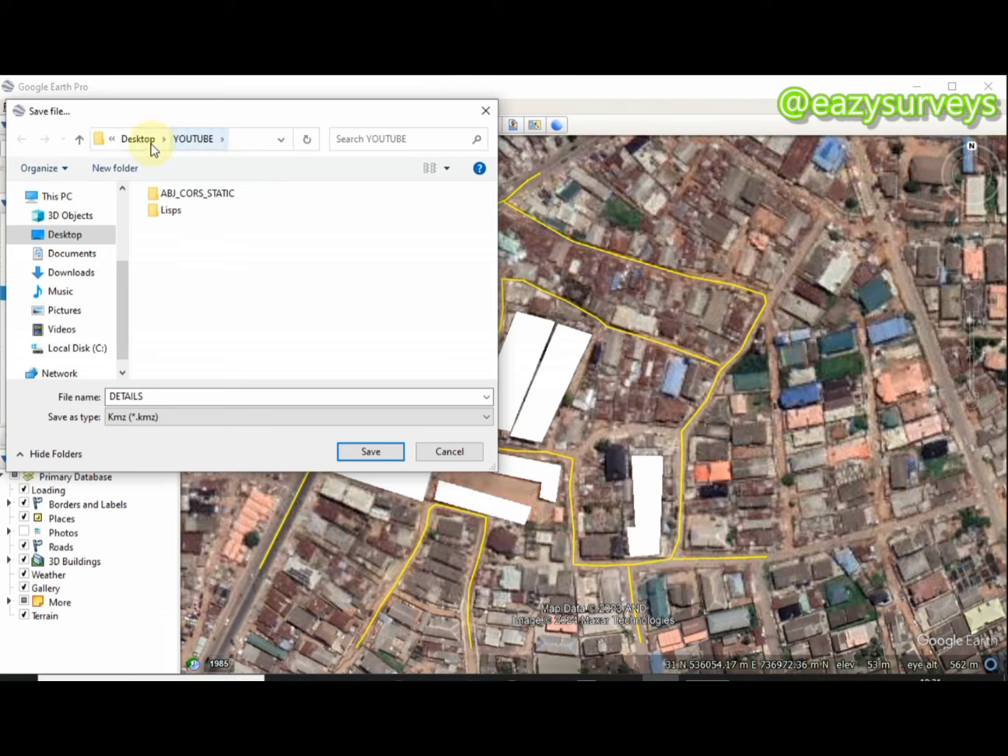
{"action": "left_click", "coordinate": [123, 401]}
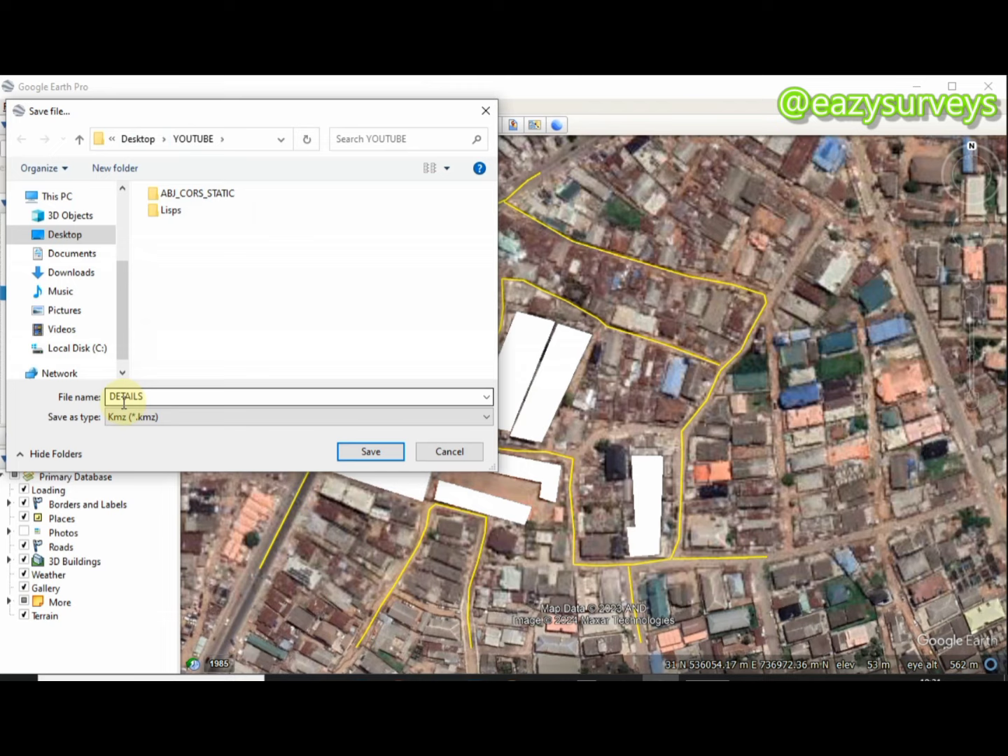
{"action": "left_click", "coordinate": [142, 422]}
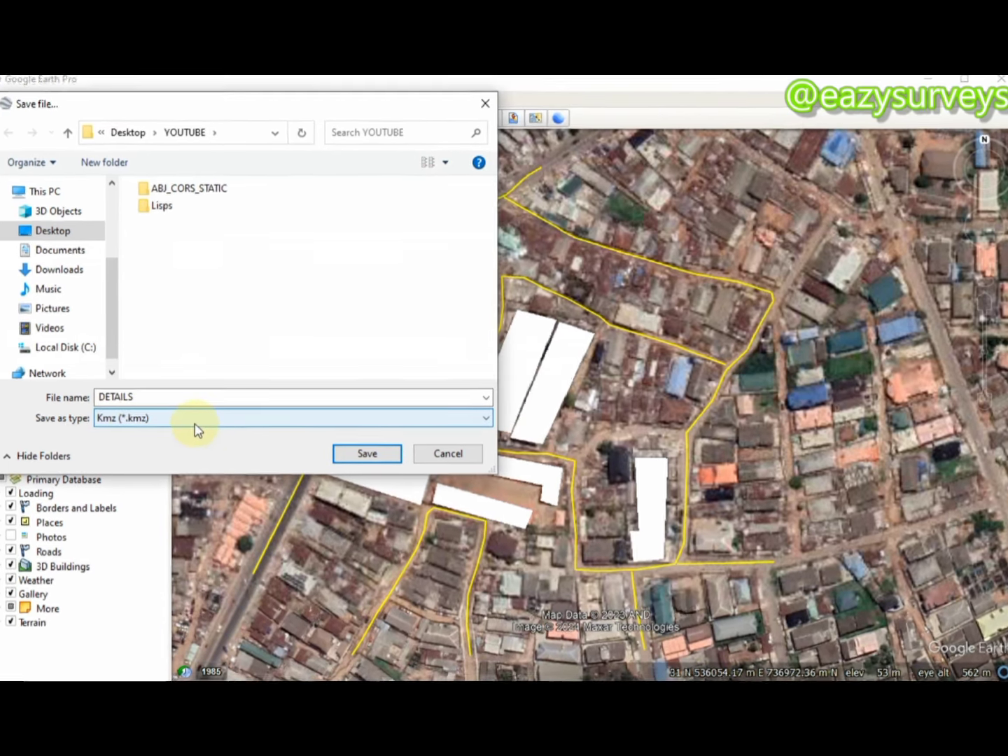
{"action": "left_click", "coordinate": [175, 419]}
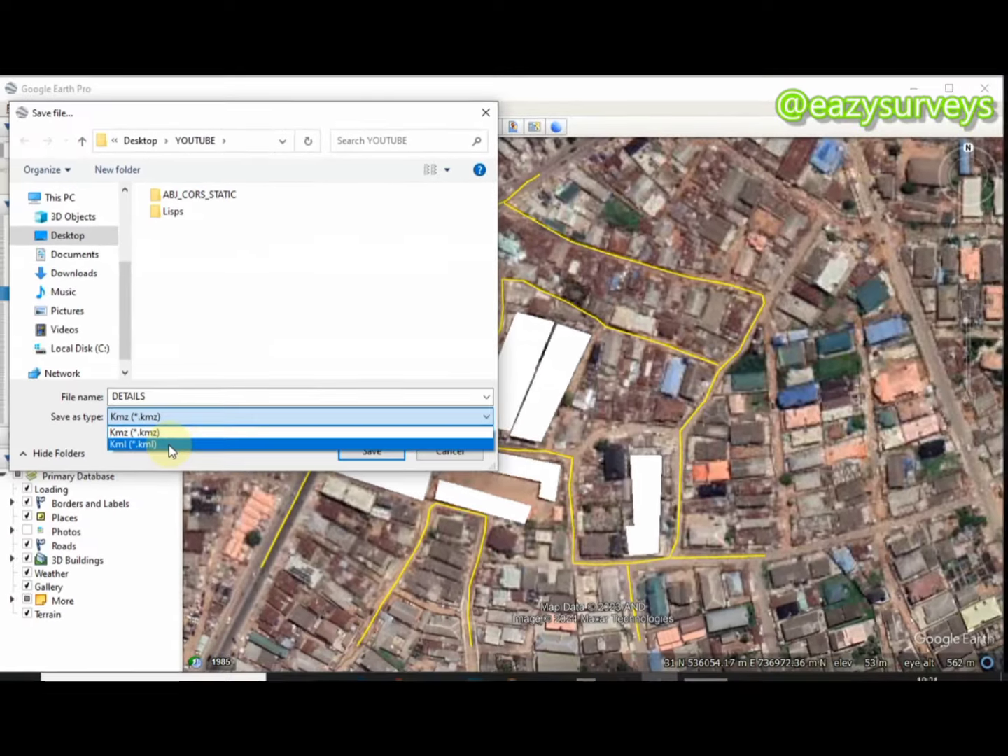
{"action": "left_click", "coordinate": [169, 445]}
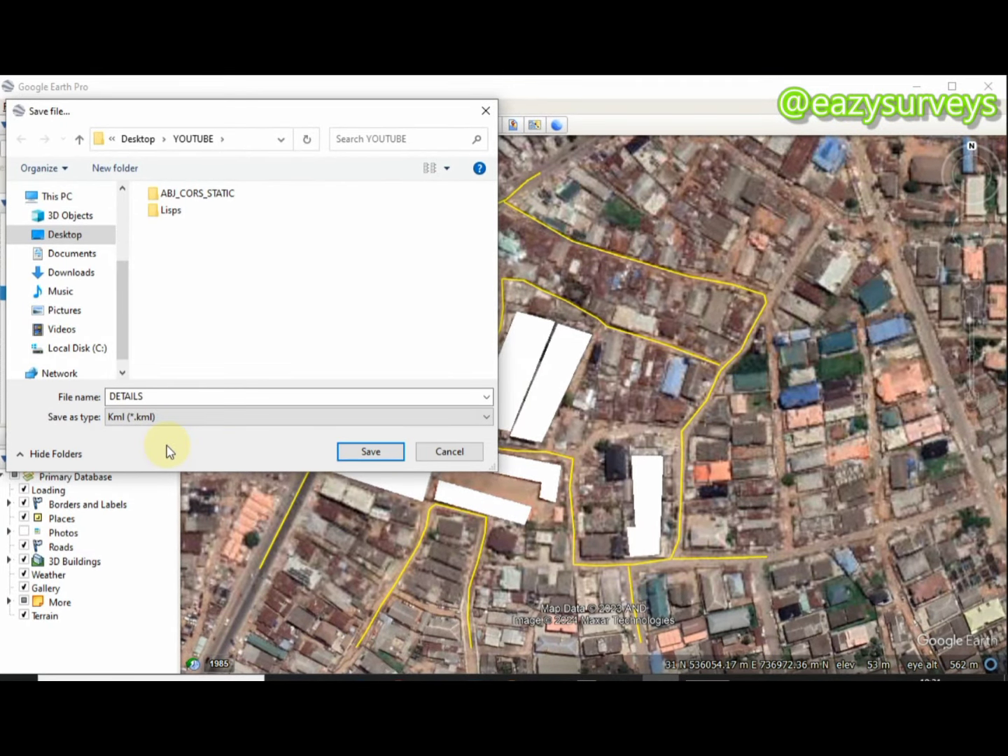
{"action": "left_click", "coordinate": [368, 449]}
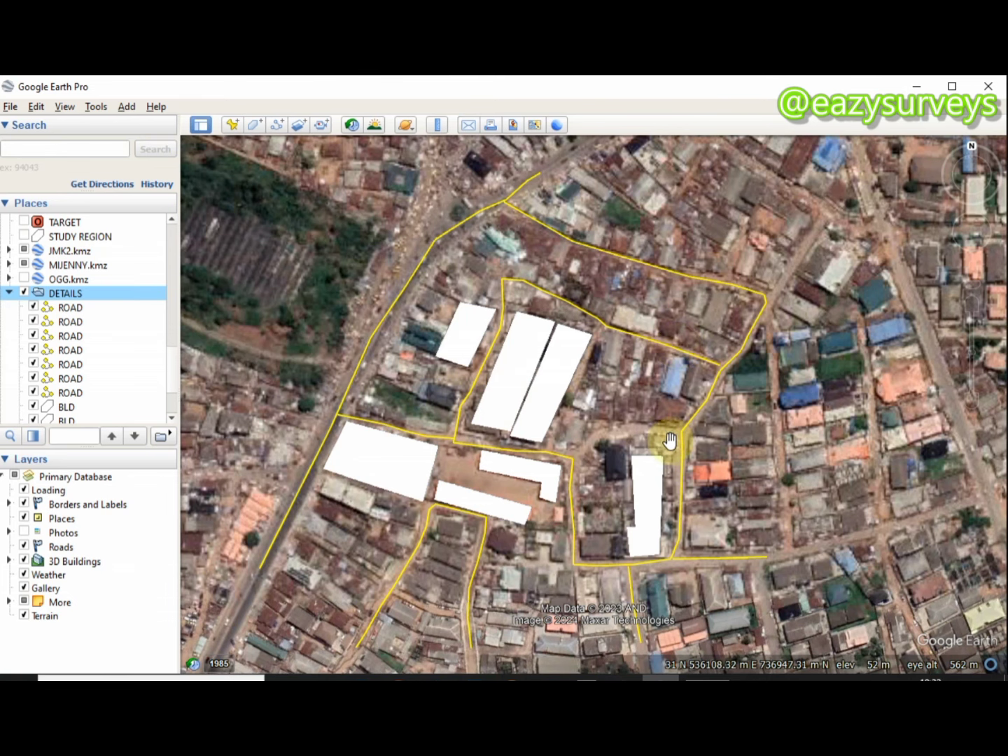
Step: Minimise Google Earth Pro so the Windows desktop and YOUTUBE folder show
{"action": "left_click", "coordinate": [917, 85]}
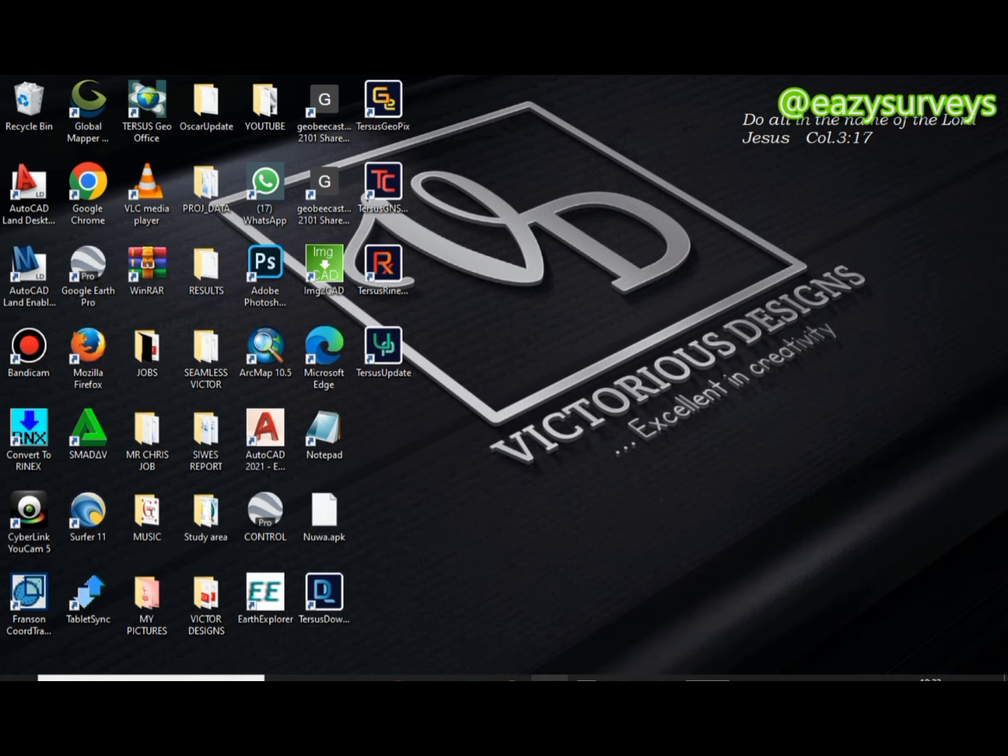
Step: Bring AutoCAD back, start the new blank Drawing2 and switch the grid off
{"action": "left_click", "coordinate": [587, 678]}
{"action": "left_click", "coordinate": [185, 379]}
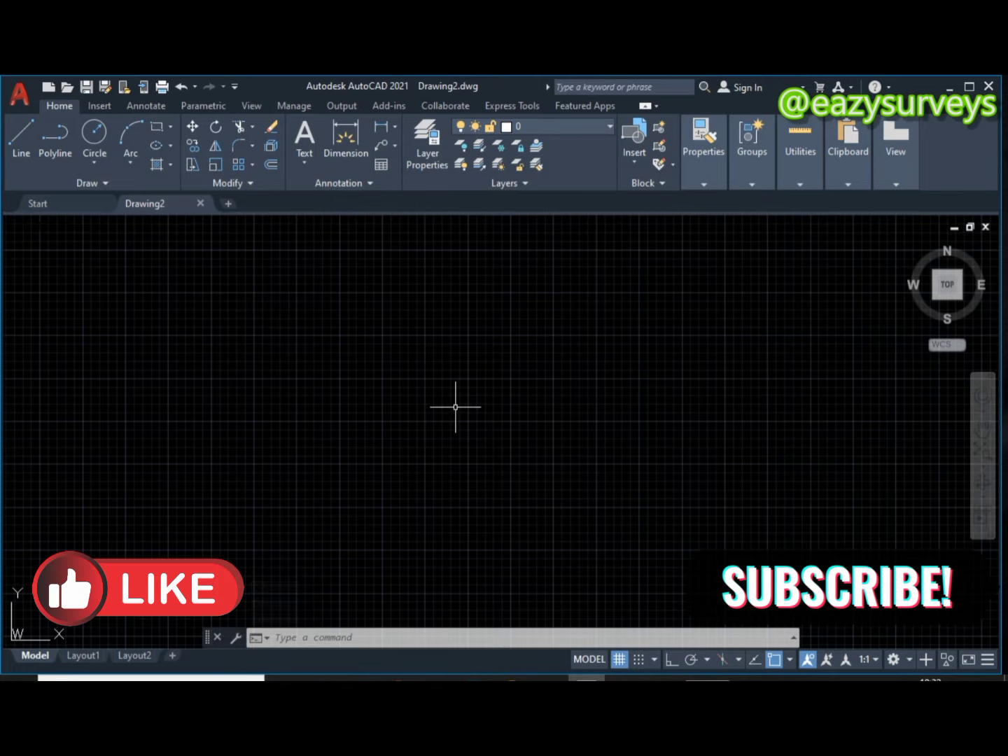
{"action": "left_click", "coordinate": [619, 659]}
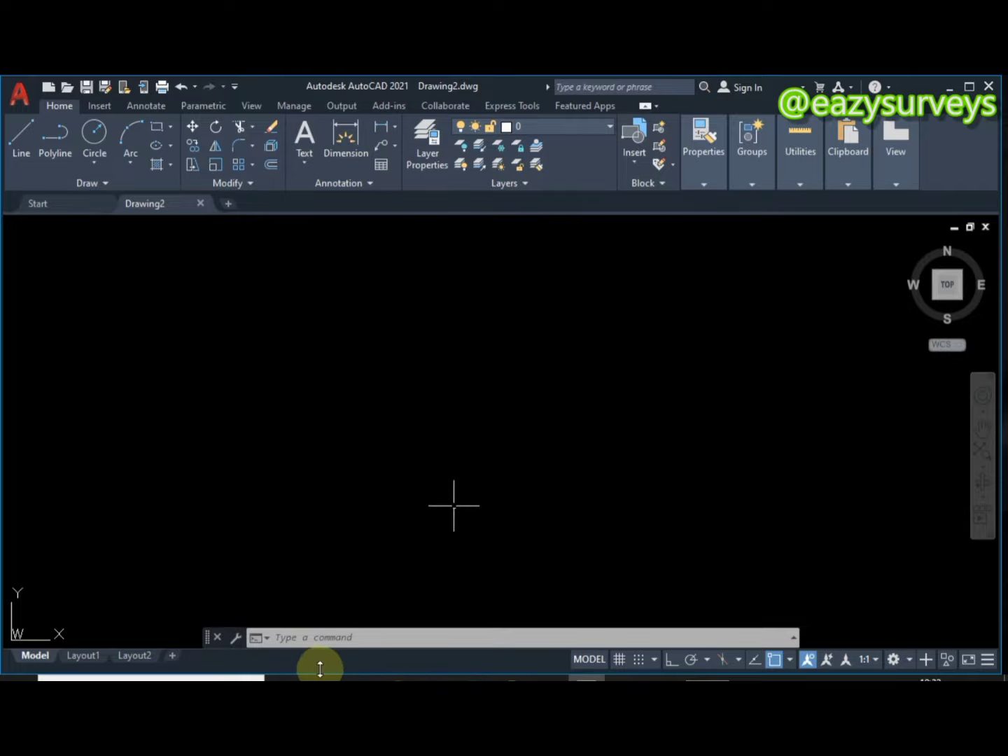
Step: Load the KML to DWG.VLX routine from the Lisps folder with APPLOAD
{"action": "left_click", "coordinate": [318, 638]}
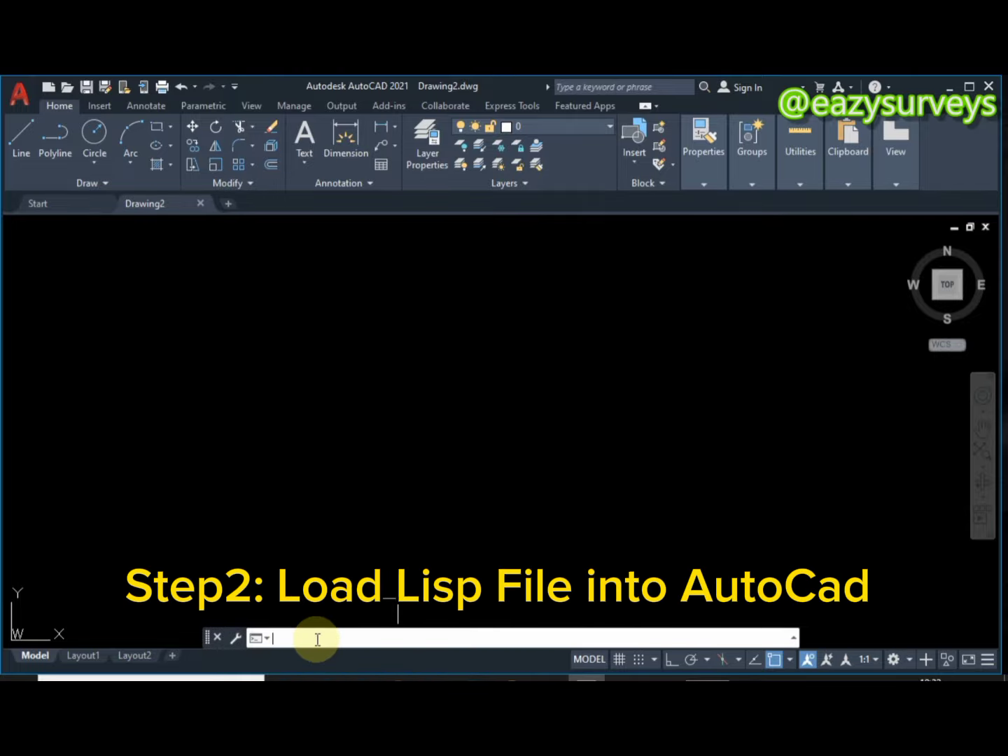
{"action": "type", "text": "APPLOAD"}
{"action": "key", "text": "Return"}
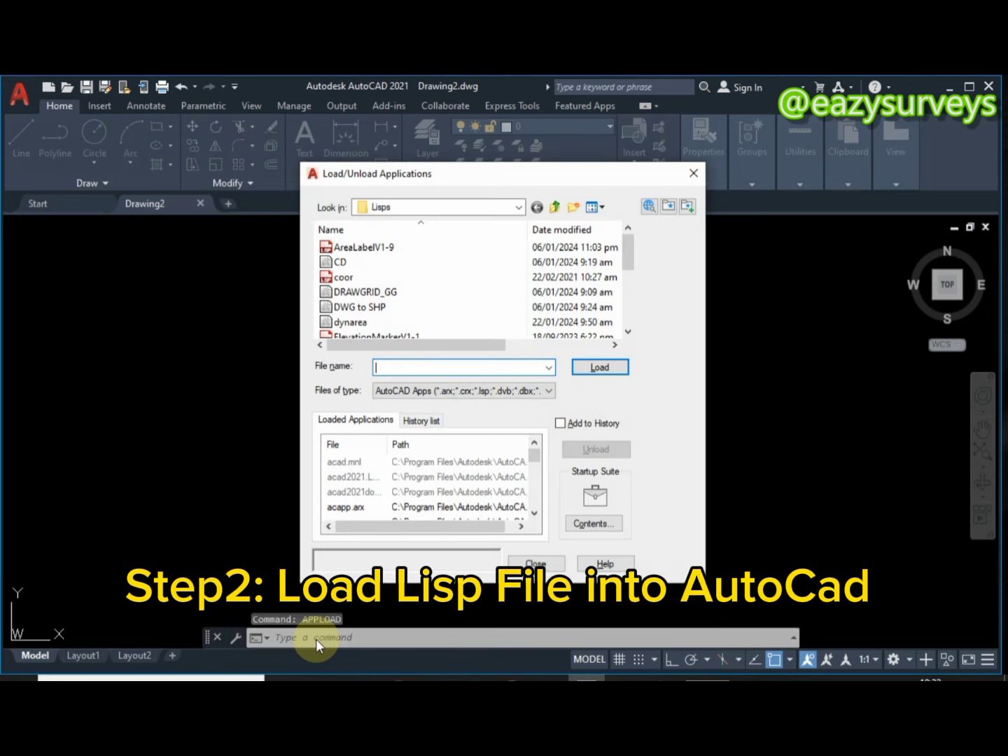
{"action": "scroll", "coordinate": [589, 301], "scroll_direction": "down", "scroll_amount": 1}
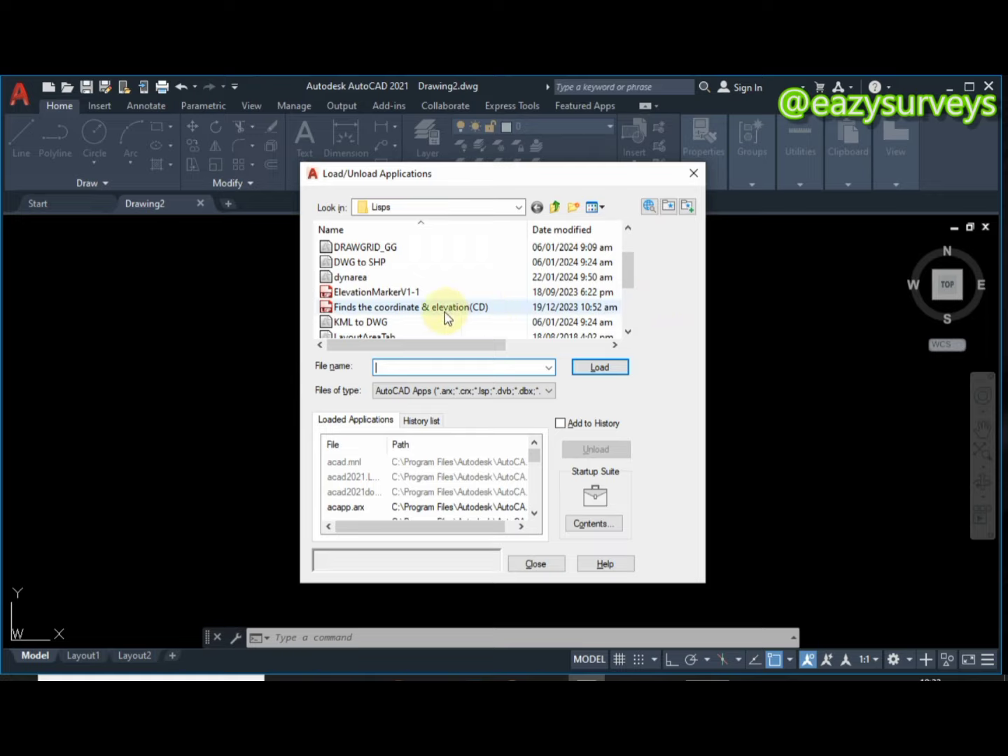
{"action": "scroll", "coordinate": [408, 315], "scroll_direction": "down", "scroll_amount": 1}
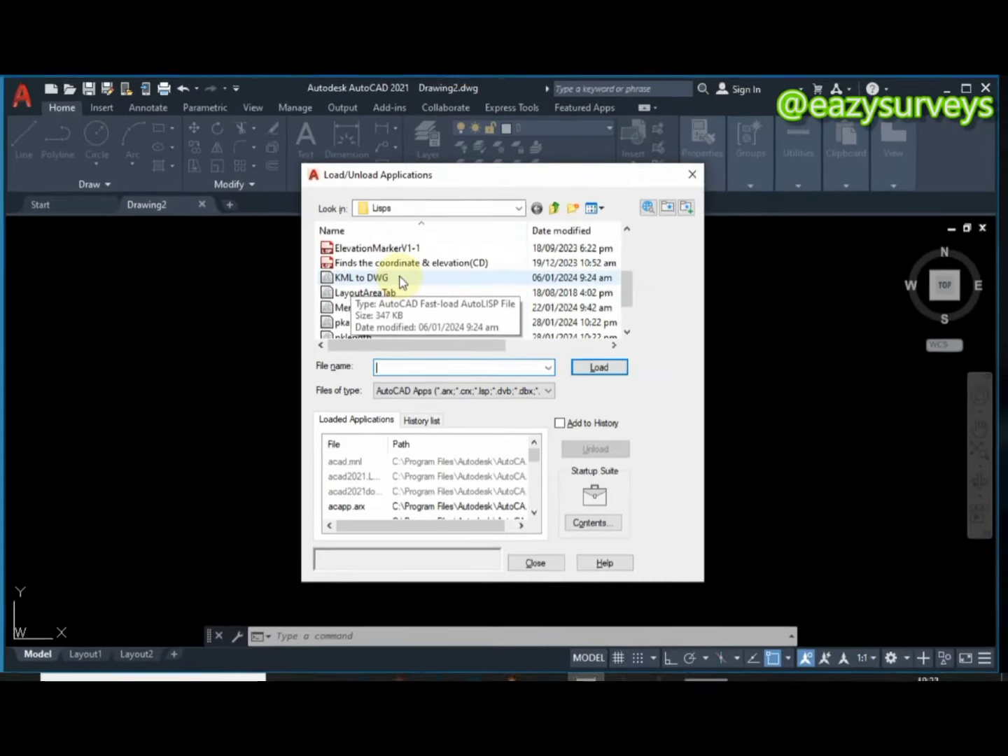
{"action": "left_click", "coordinate": [534, 70]}
{"action": "left_click", "coordinate": [519, 207]}
{"action": "left_click", "coordinate": [520, 207]}
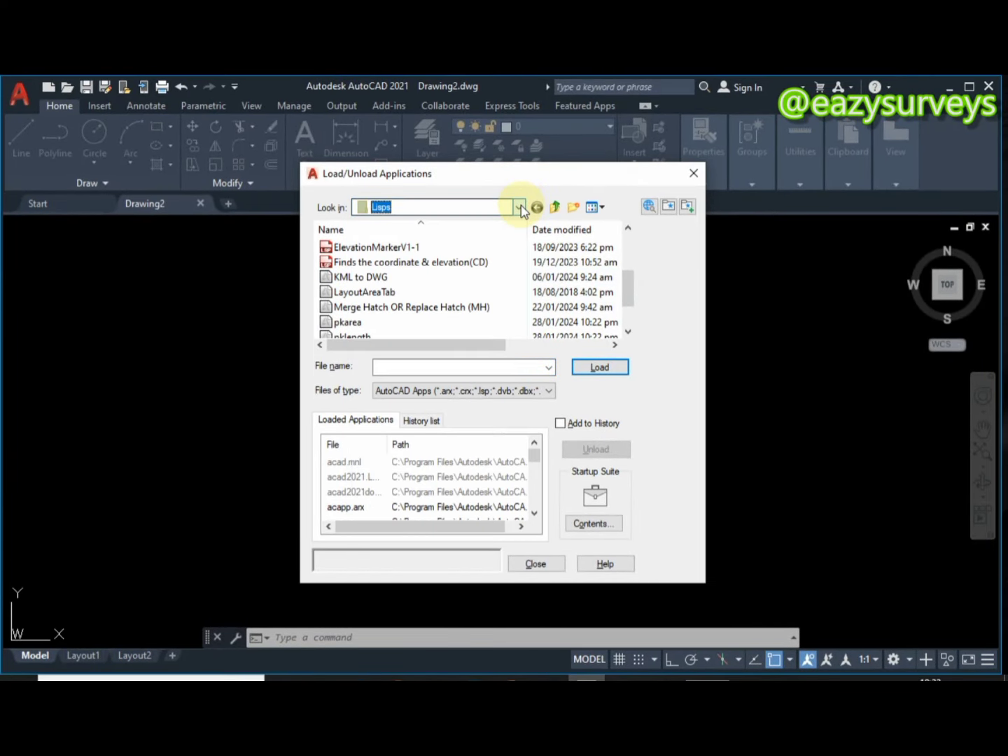
{"action": "left_click", "coordinate": [381, 279]}
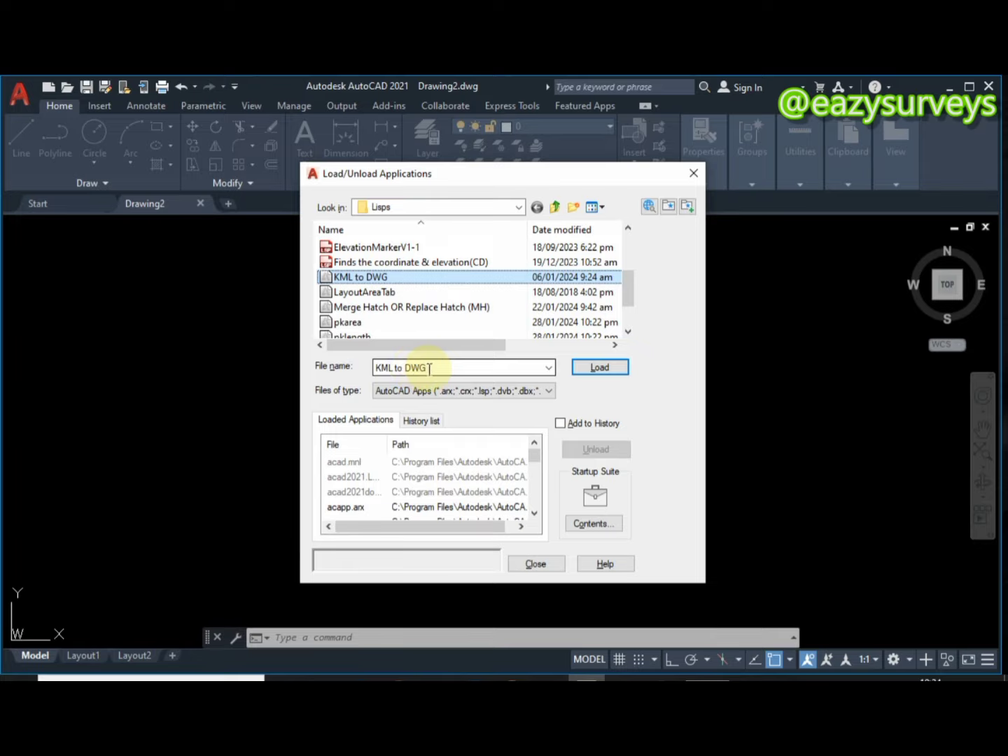
{"action": "left_click", "coordinate": [602, 368]}
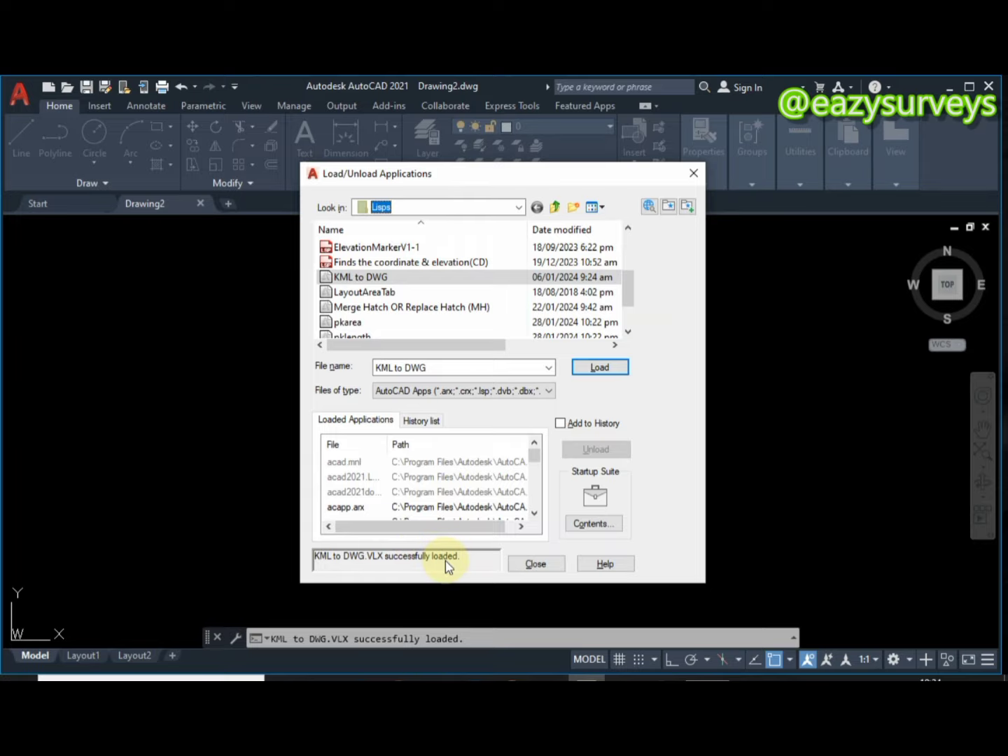
{"action": "left_click", "coordinate": [540, 566]}
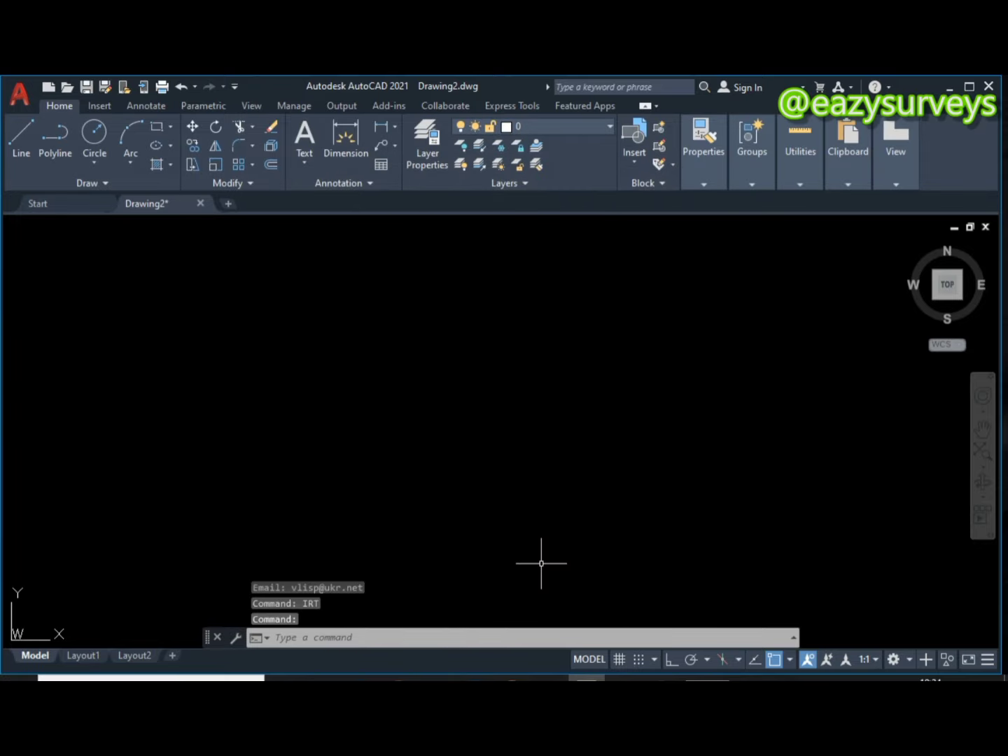
Step: Run IRT to open the Import on-line maps dialog and move it higher
{"action": "left_click", "coordinate": [320, 638]}
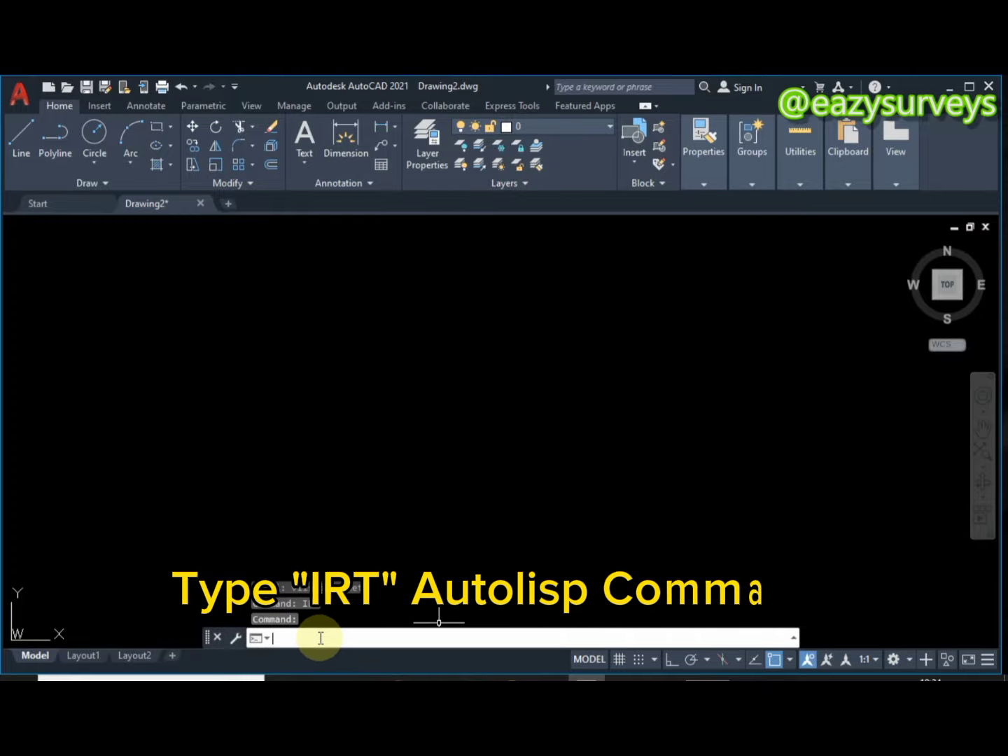
{"action": "type", "text": "IRT"}
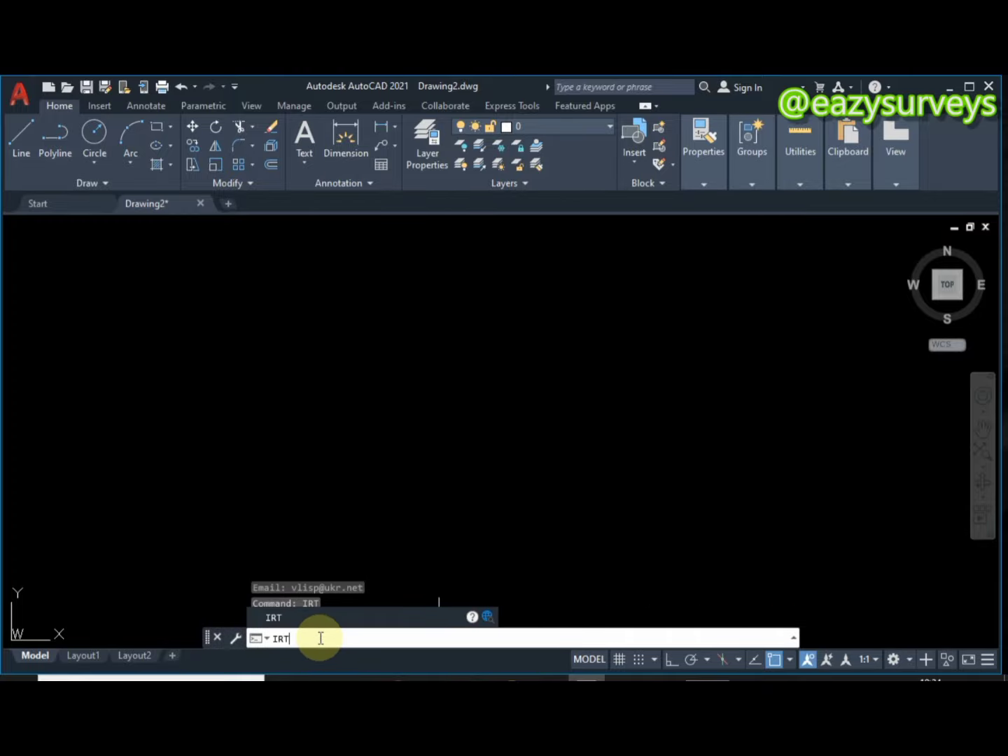
{"action": "key", "text": "Return"}
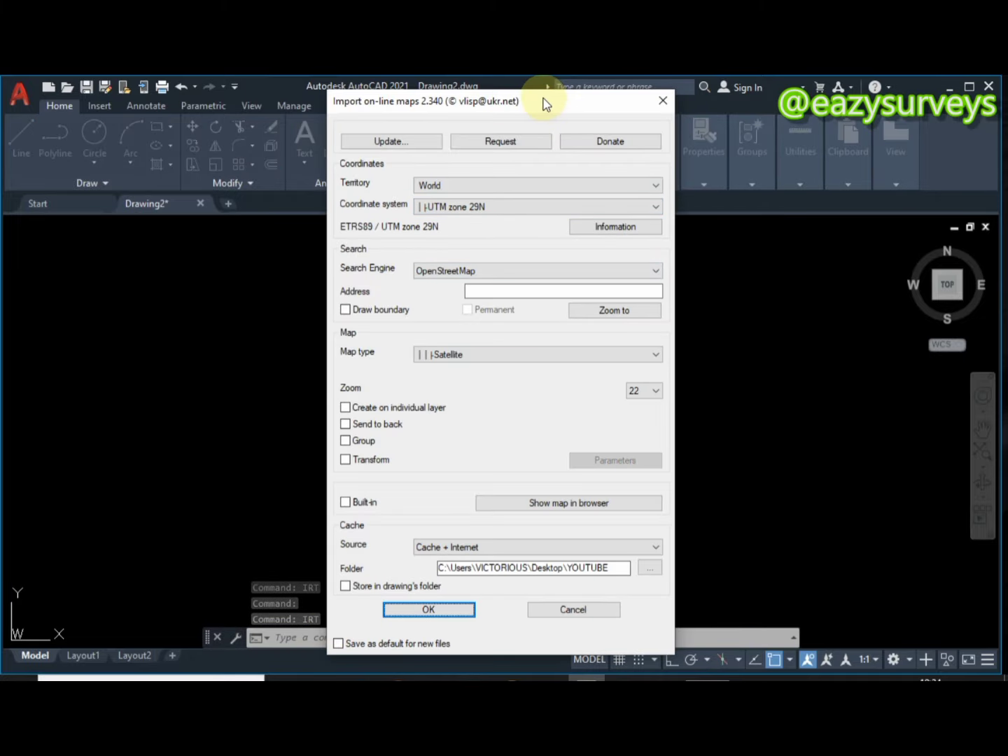
{"action": "left_click_drag", "start_coordinate": [546, 106], "coordinate": [546, 99]}
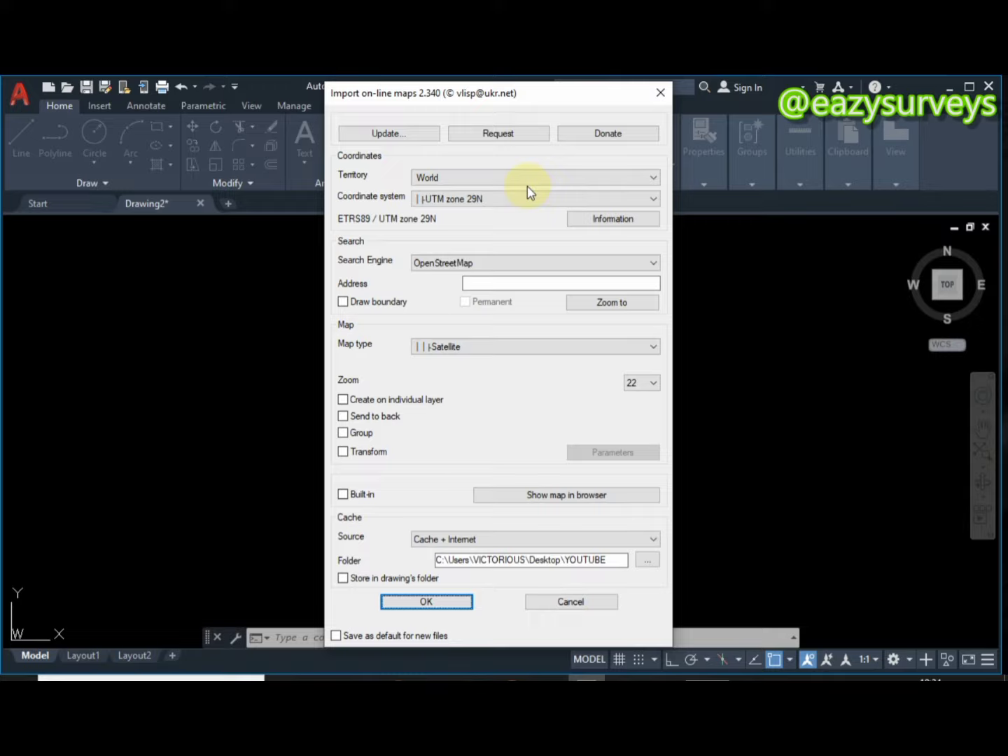
Step: Keep World as the territory, then bring up Google Earth to check the DETAILS placemarks
{"action": "left_click", "coordinate": [478, 175]}
{"action": "left_click", "coordinate": [477, 176]}
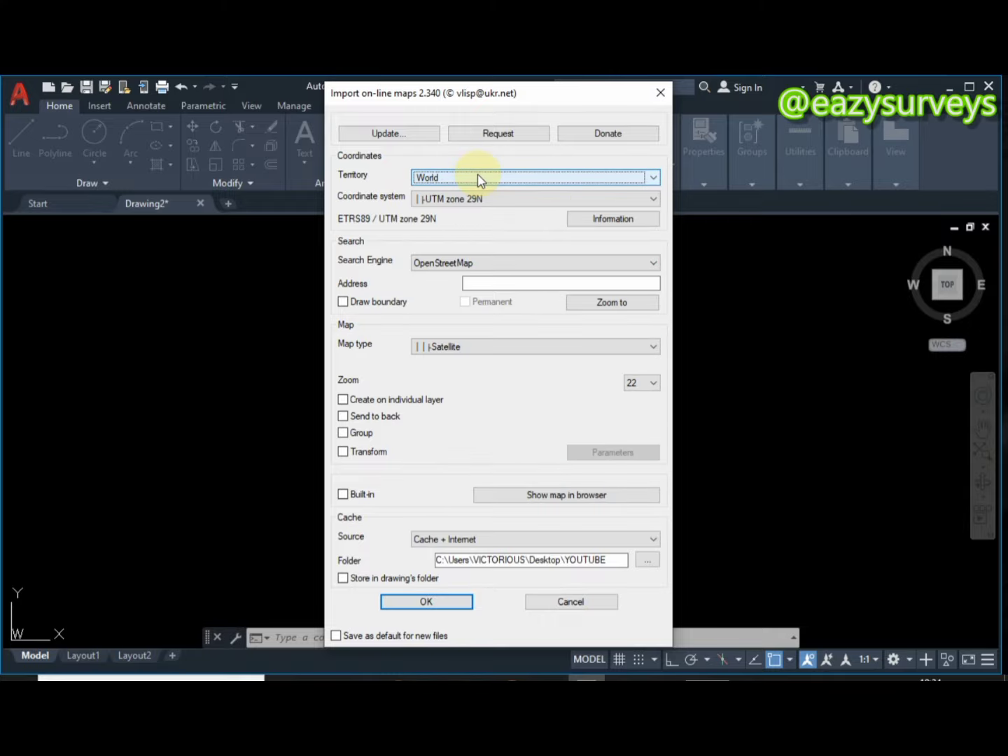
{"action": "key", "text": "Tab"}
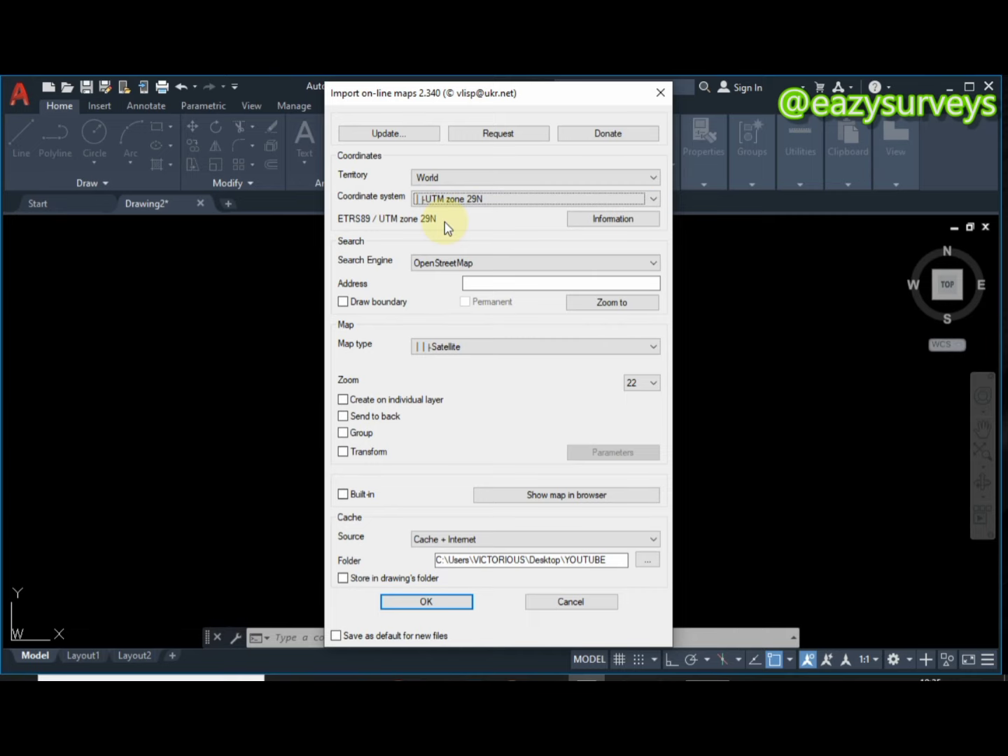
{"action": "left_click", "coordinate": [661, 678]}
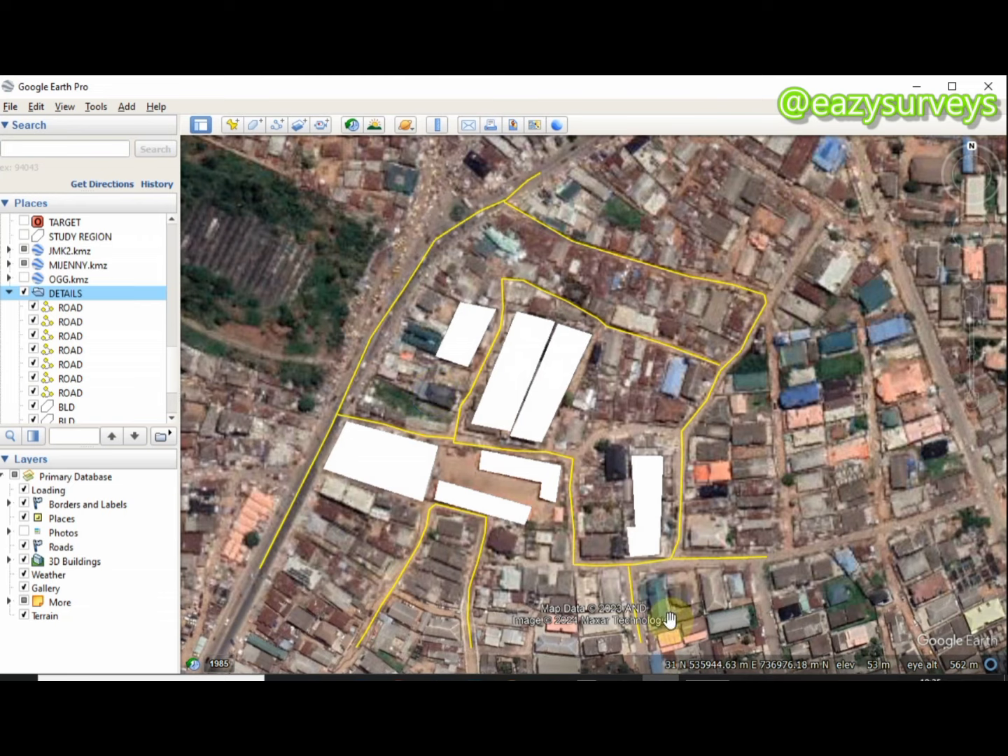
Step: Return to AutoCAD's Import on-line maps dialog after confirming UTM zone 31 N
{"action": "left_click", "coordinate": [657, 678]}
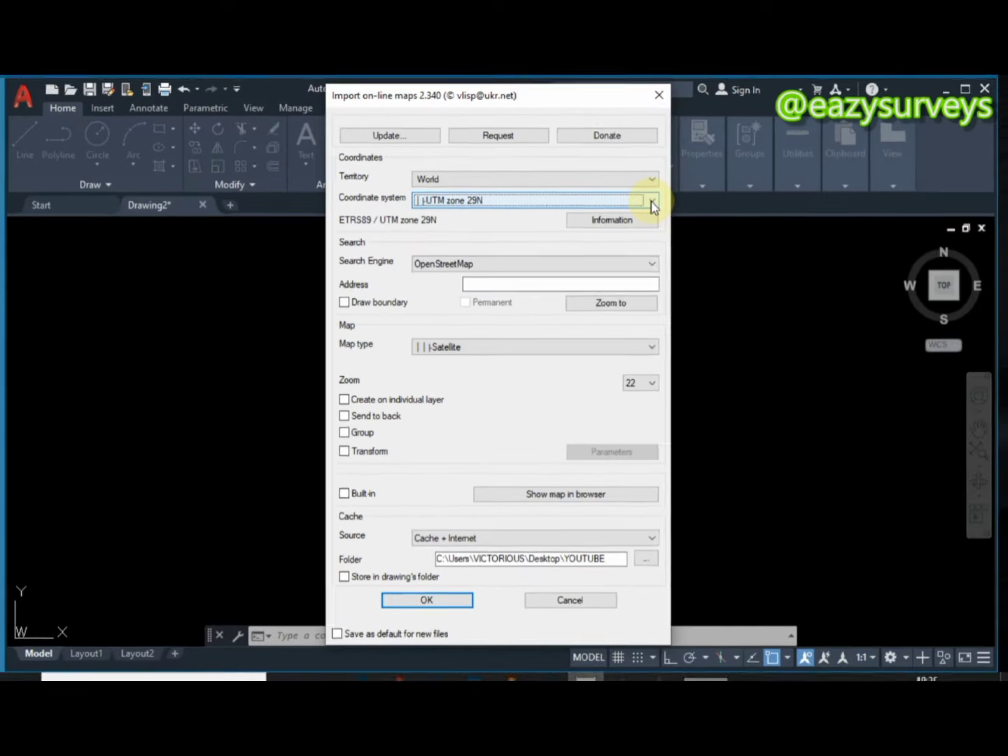
Step: Pick WGS84 / UTM zone 31N from the coordinate system list
{"action": "left_click", "coordinate": [722, 117]}
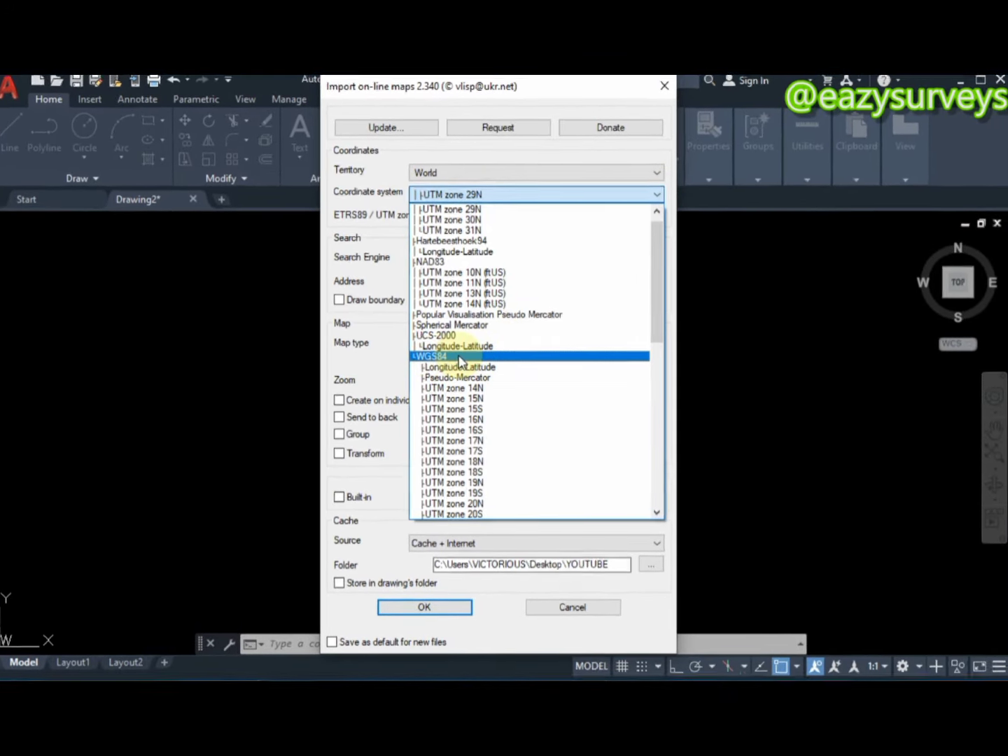
{"action": "scroll", "coordinate": [463, 375], "scroll_direction": "down", "scroll_amount": 1}
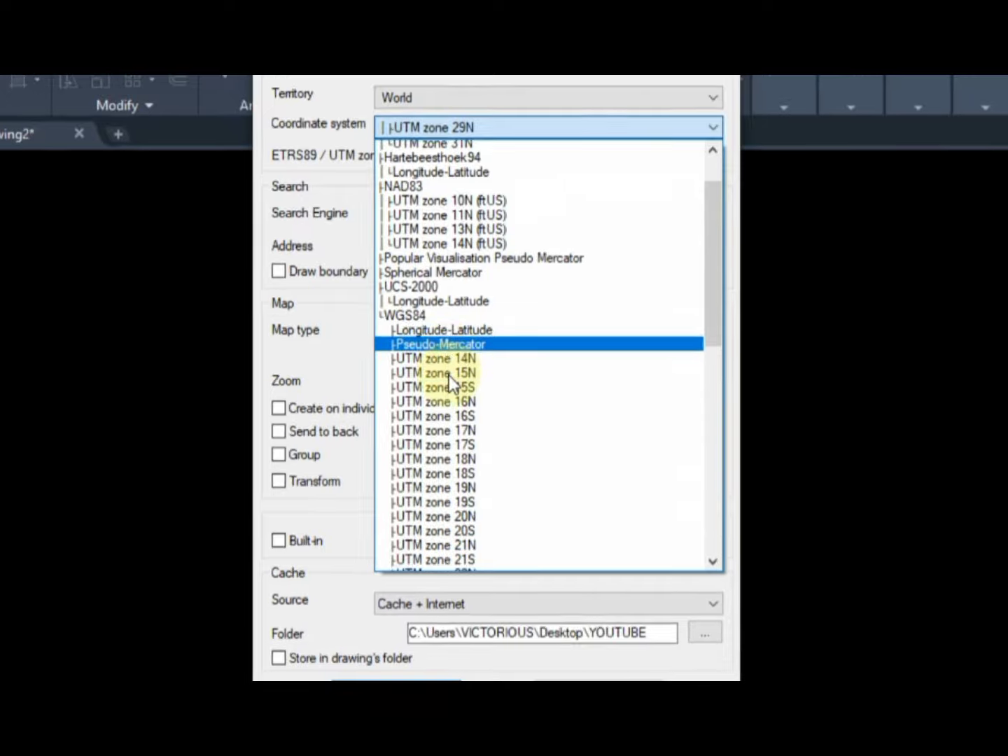
{"action": "scroll", "coordinate": [449, 376], "scroll_direction": "down", "scroll_amount": 7}
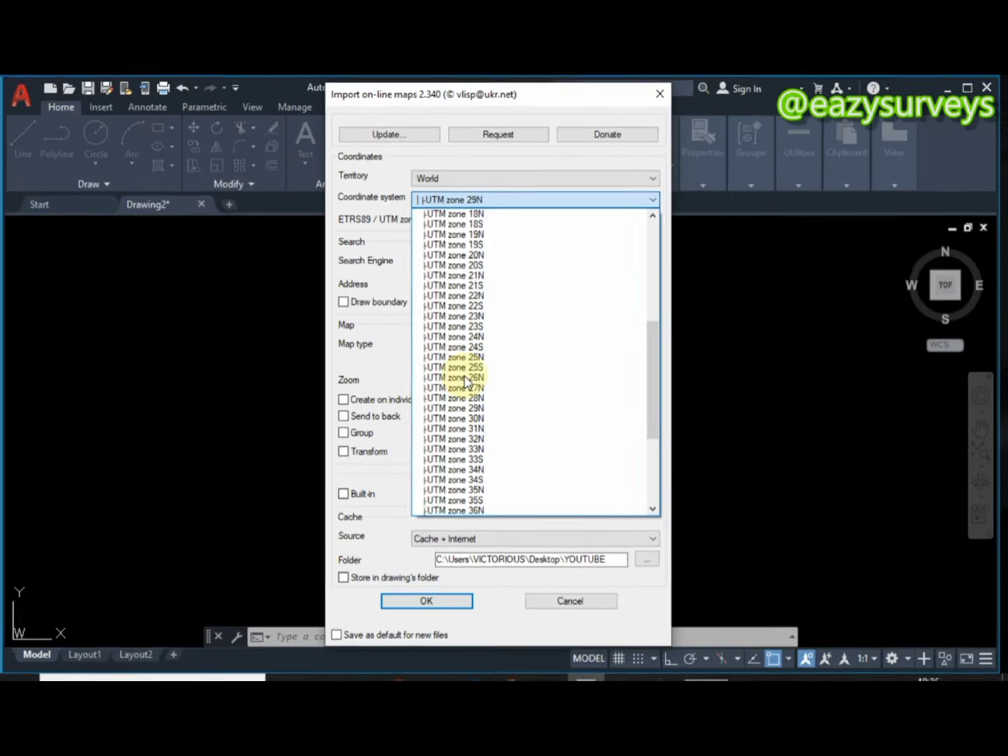
{"action": "scroll", "coordinate": [466, 378], "scroll_direction": "down", "scroll_amount": 3}
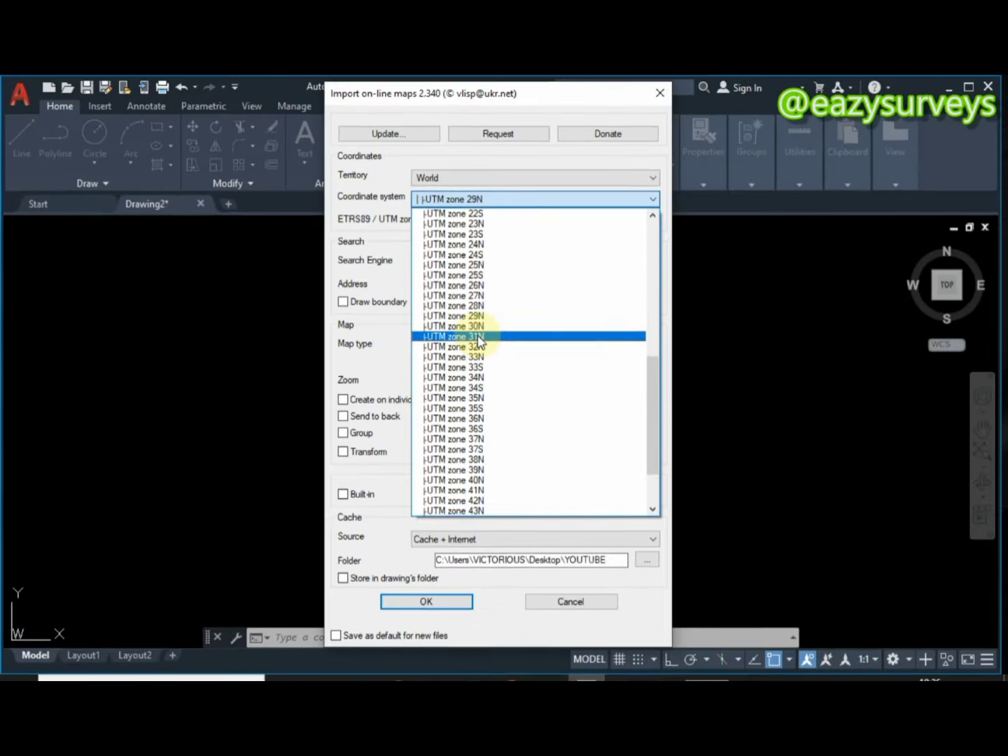
{"action": "left_click", "coordinate": [468, 318]}
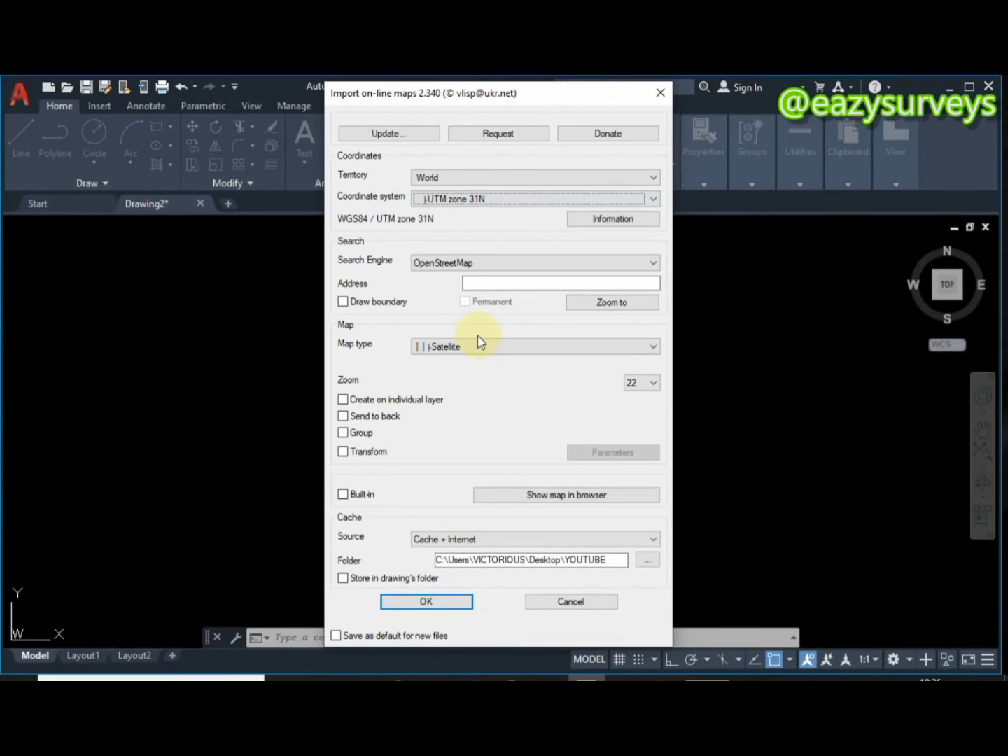
{"action": "left_click", "coordinate": [454, 201]}
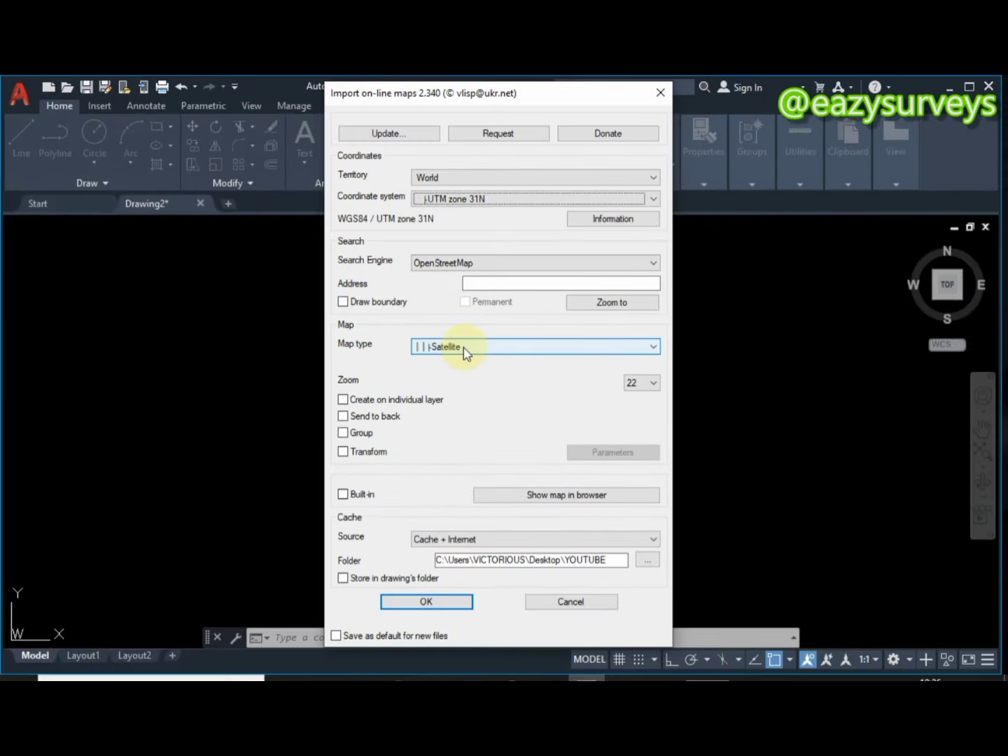
Step: Set the map type to Local files > KML > Import
{"action": "left_click", "coordinate": [452, 339]}
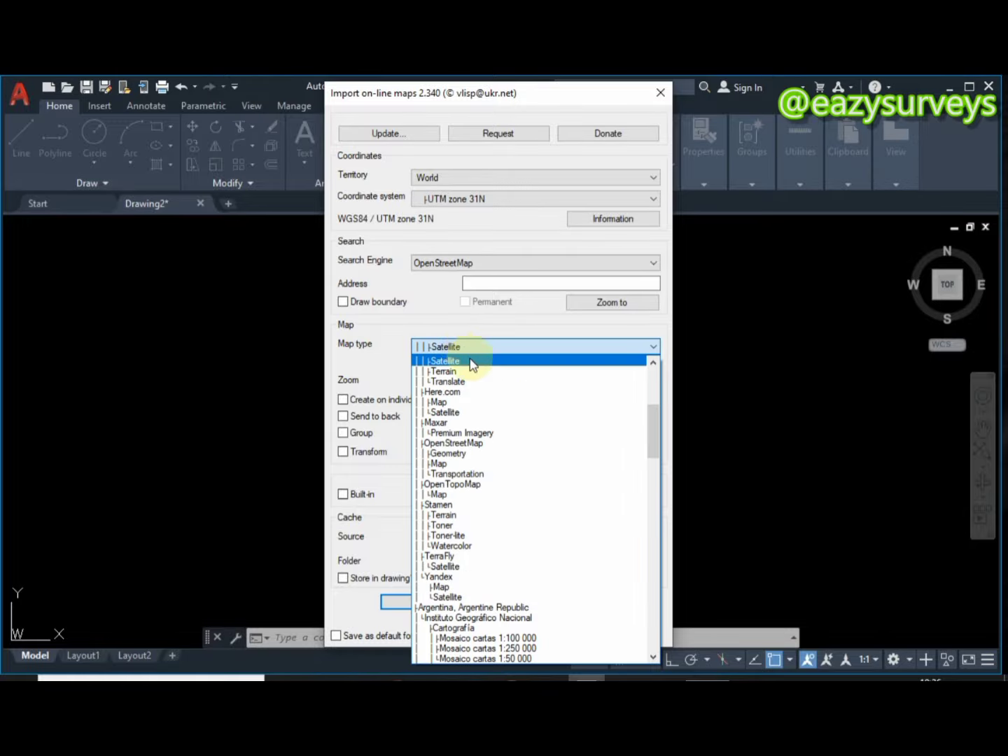
{"action": "scroll", "coordinate": [479, 373], "scroll_direction": "up", "scroll_amount": 5}
{"action": "scroll", "coordinate": [481, 374], "scroll_direction": "up", "scroll_amount": 1}
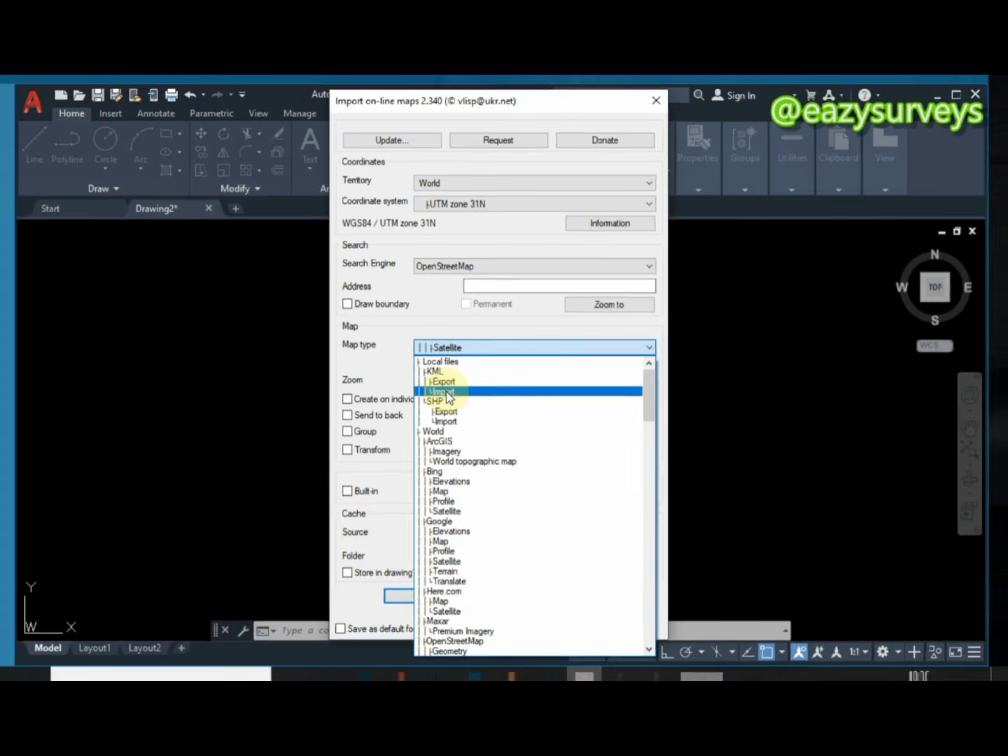
{"action": "left_click", "coordinate": [448, 394]}
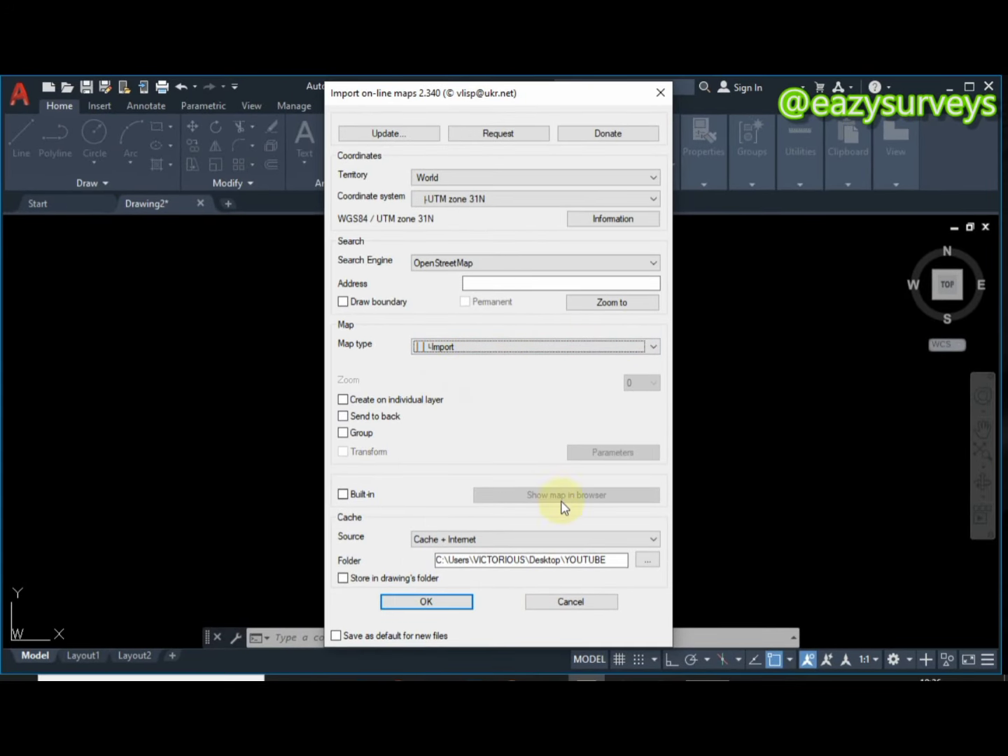
Step: Replace the working folder with Desktop\YOUTUBE and accept the import settings with OK
{"action": "left_click_drag", "start_coordinate": [618, 561], "coordinate": [436, 567]}
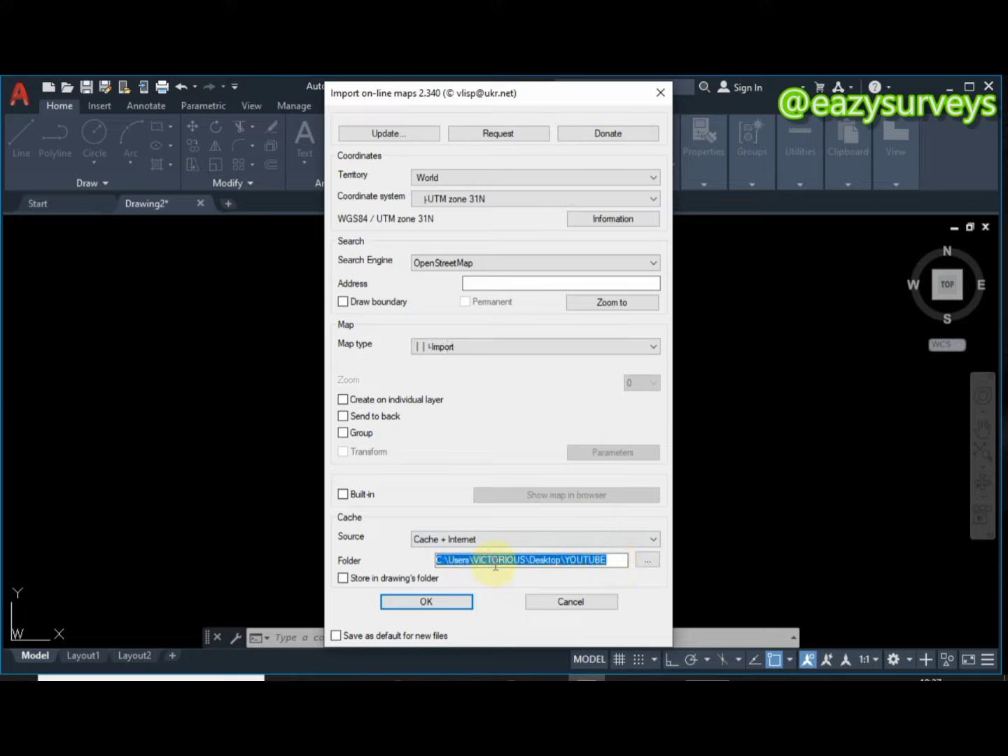
{"action": "key", "text": "BackSpace"}
{"action": "left_click", "coordinate": [648, 560]}
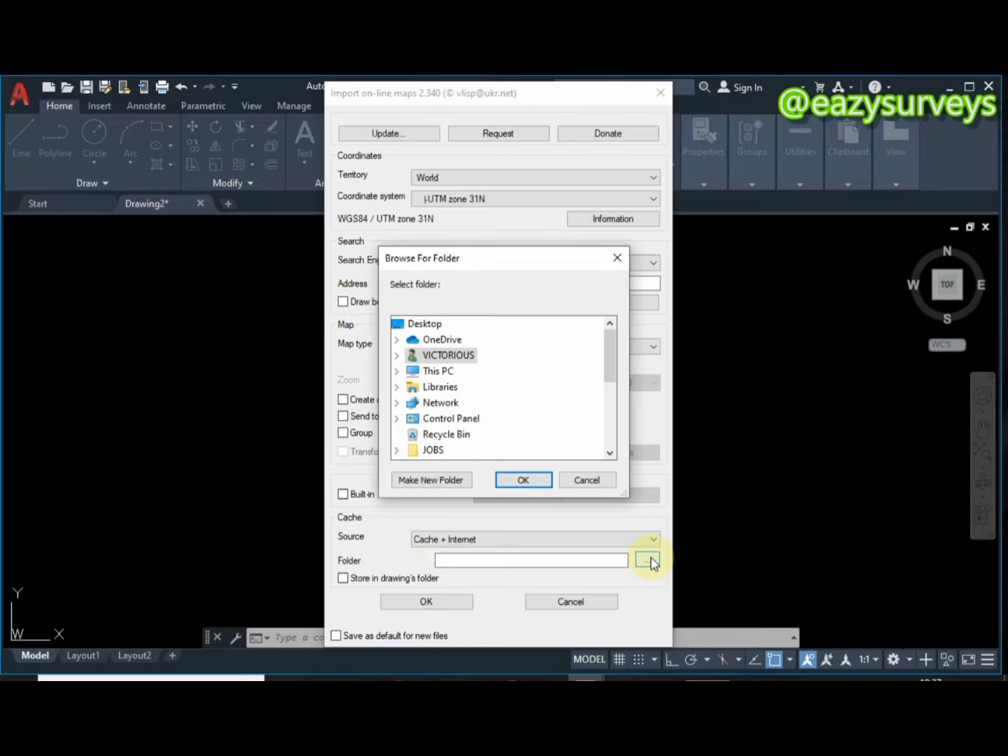
{"action": "scroll", "coordinate": [451, 413], "scroll_direction": "down", "scroll_amount": 3}
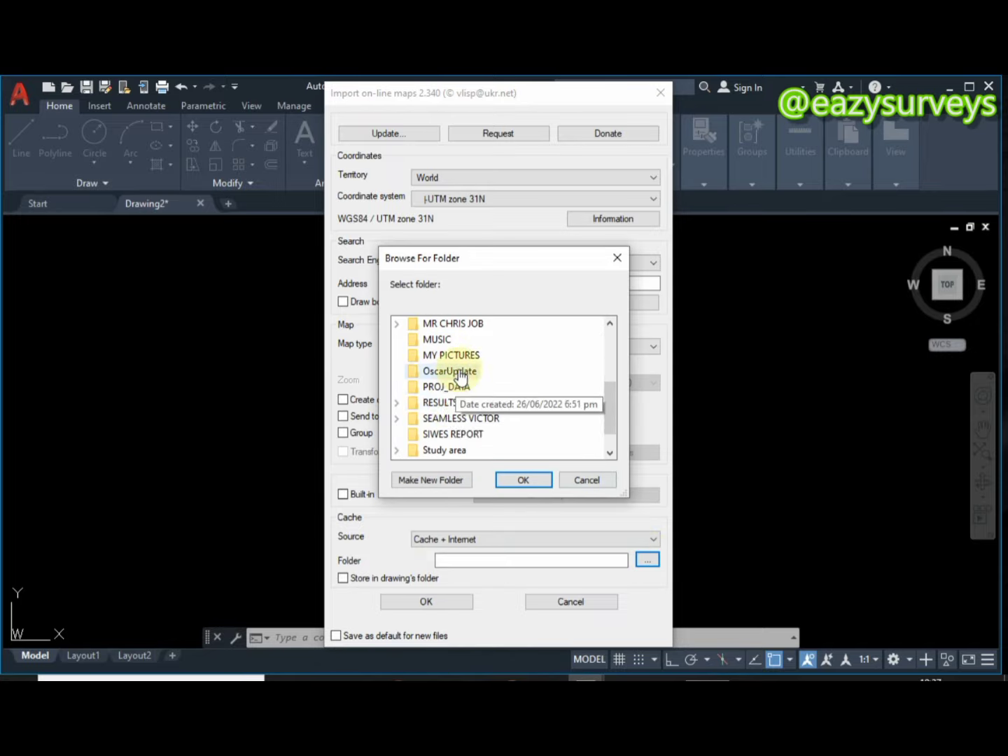
{"action": "scroll", "coordinate": [461, 376], "scroll_direction": "down", "scroll_amount": 1}
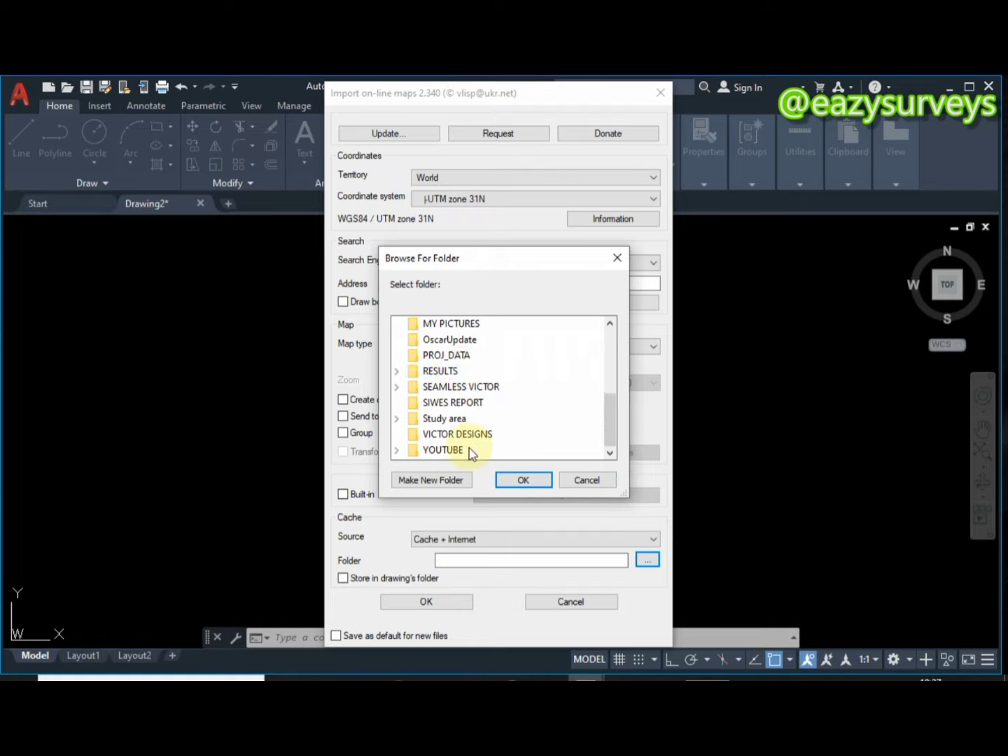
{"action": "left_click", "coordinate": [451, 451]}
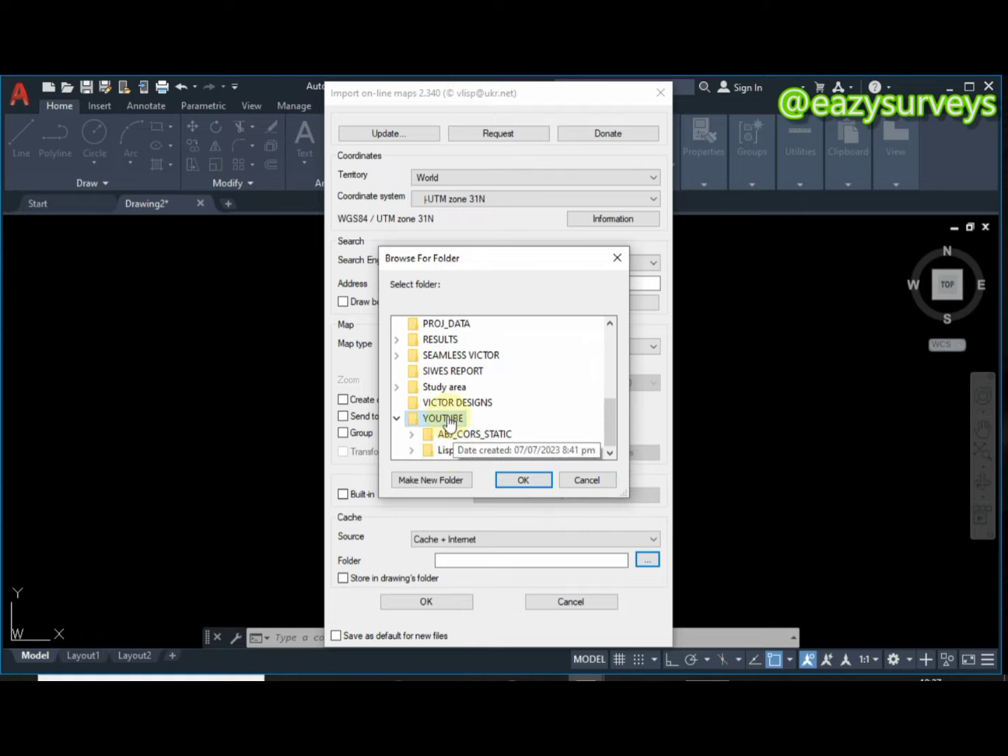
{"action": "left_click", "coordinate": [523, 482]}
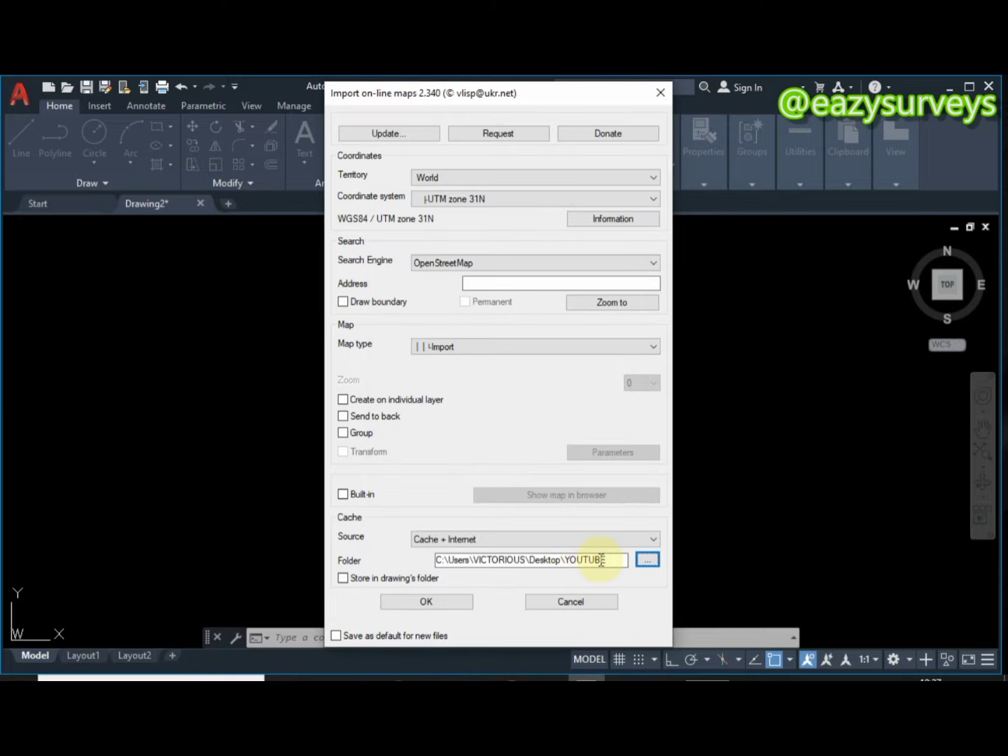
{"action": "left_click", "coordinate": [402, 599]}
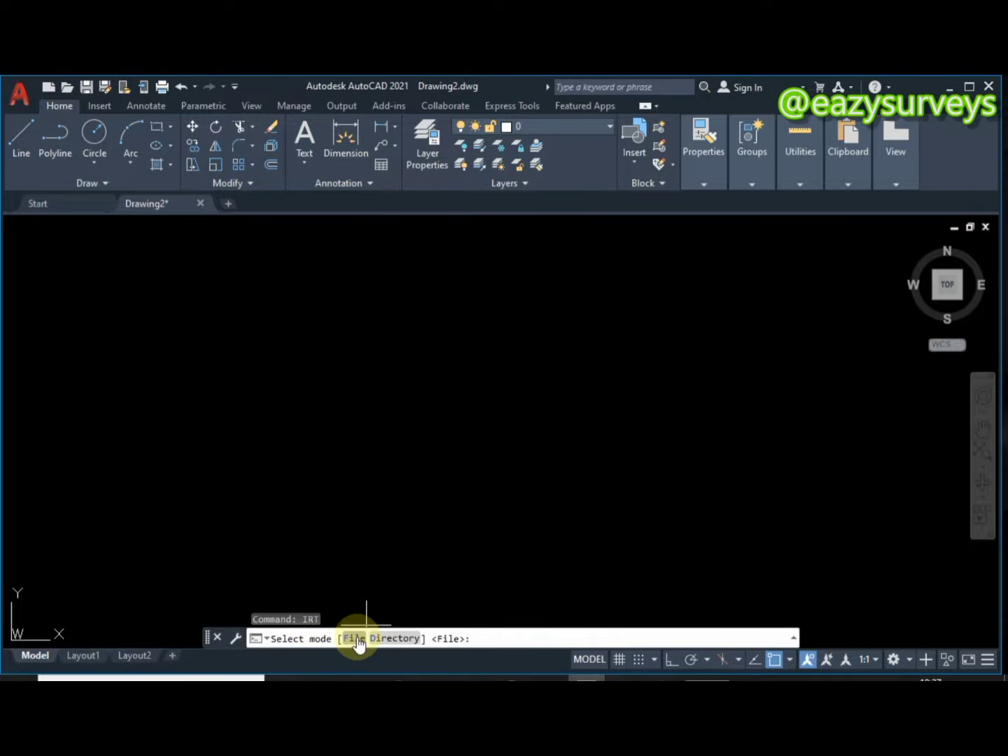
Step: Choose File mode and open DETAILS.kml from the YOUTUBE folder for import
{"action": "left_click", "coordinate": [354, 638]}
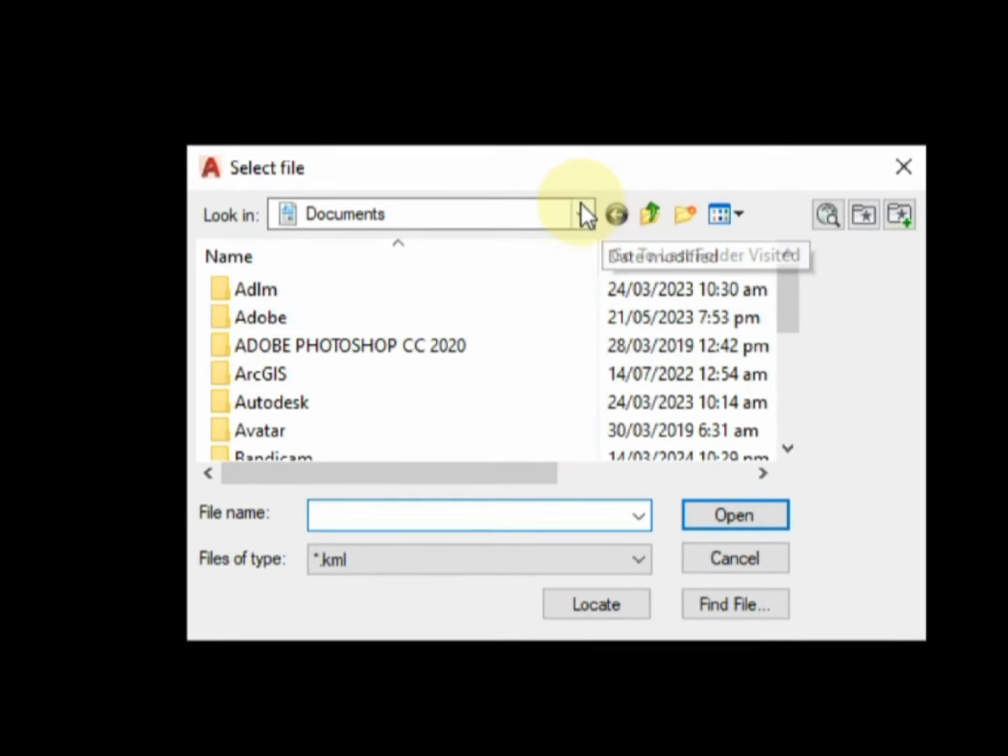
{"action": "left_click", "coordinate": [576, 229]}
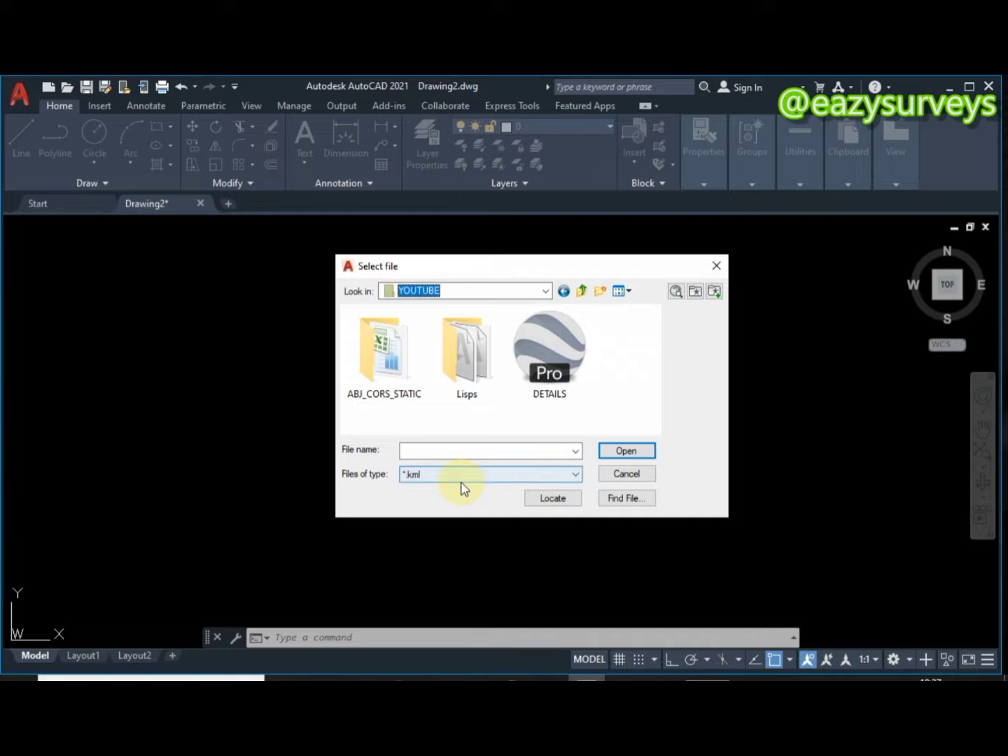
{"action": "left_click", "coordinate": [626, 336]}
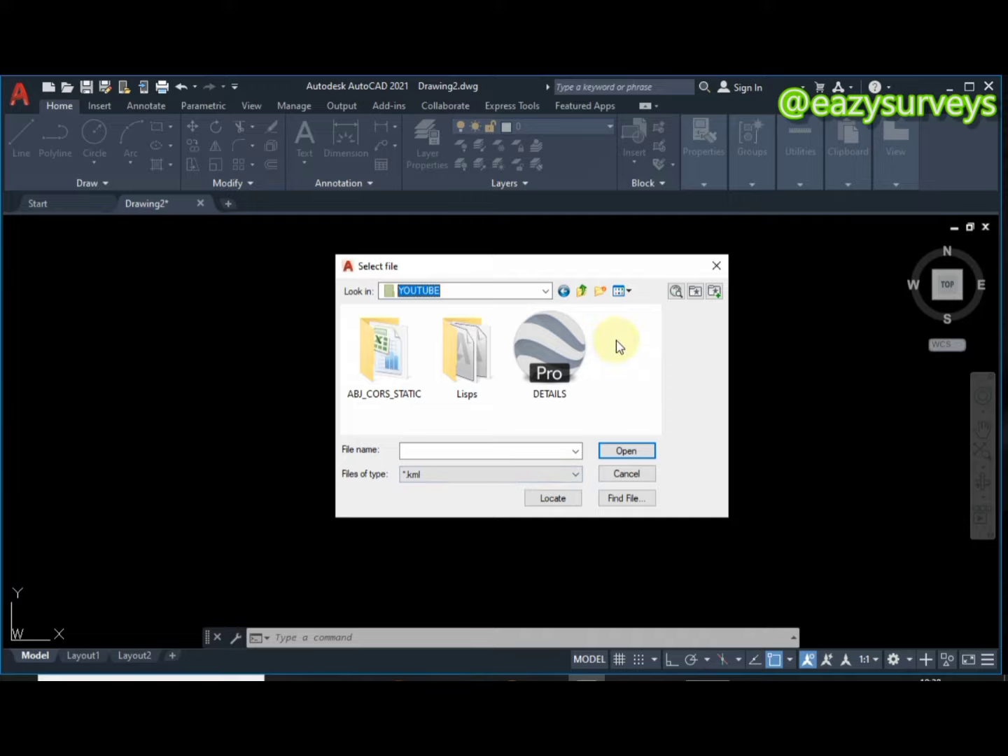
{"action": "left_click", "coordinate": [547, 341]}
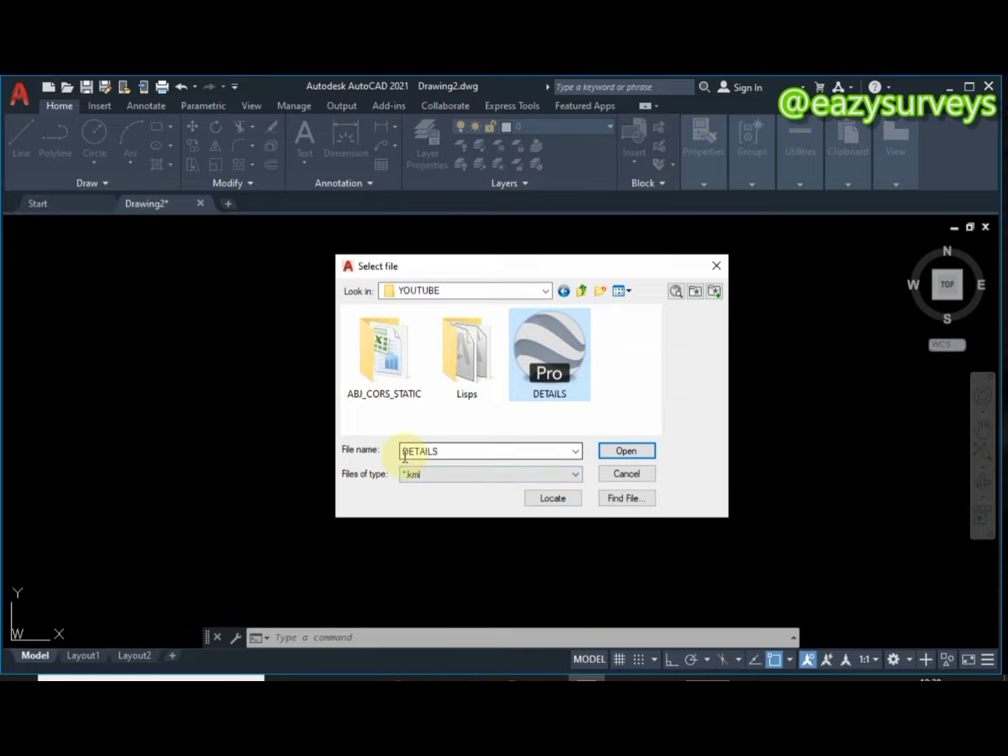
{"action": "left_click", "coordinate": [625, 452]}
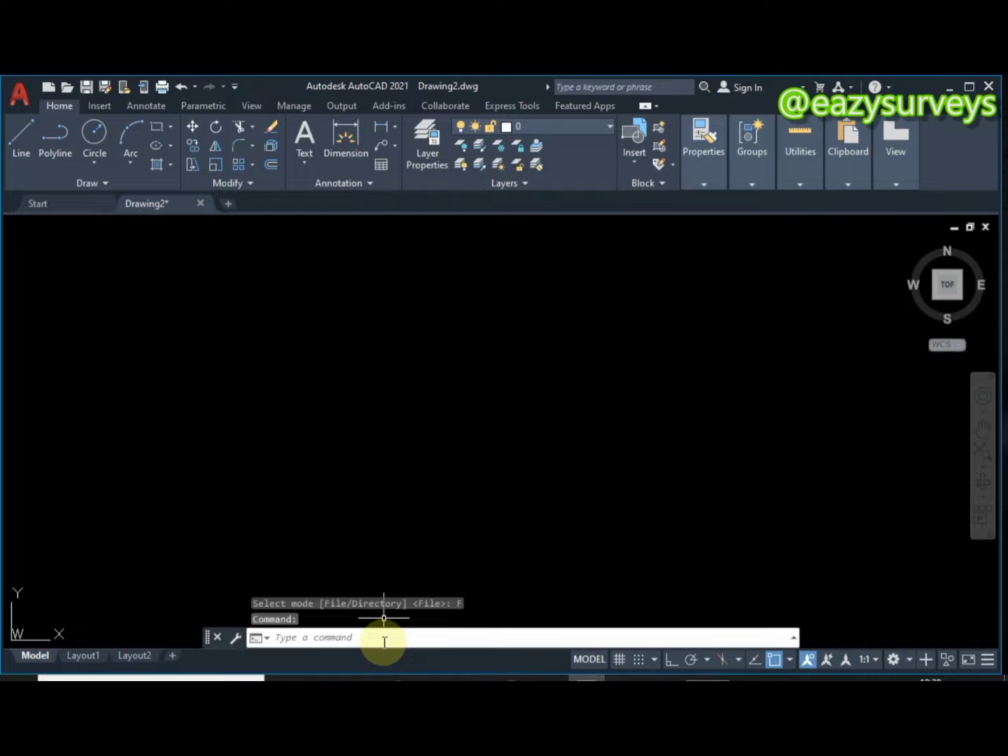
Step: Zoom out to fit the whole imported road and building linework in view, shifted slightly right
{"action": "left_click", "coordinate": [384, 642]}
{"action": "type", "text": "z"}
{"action": "key", "text": "Return"}
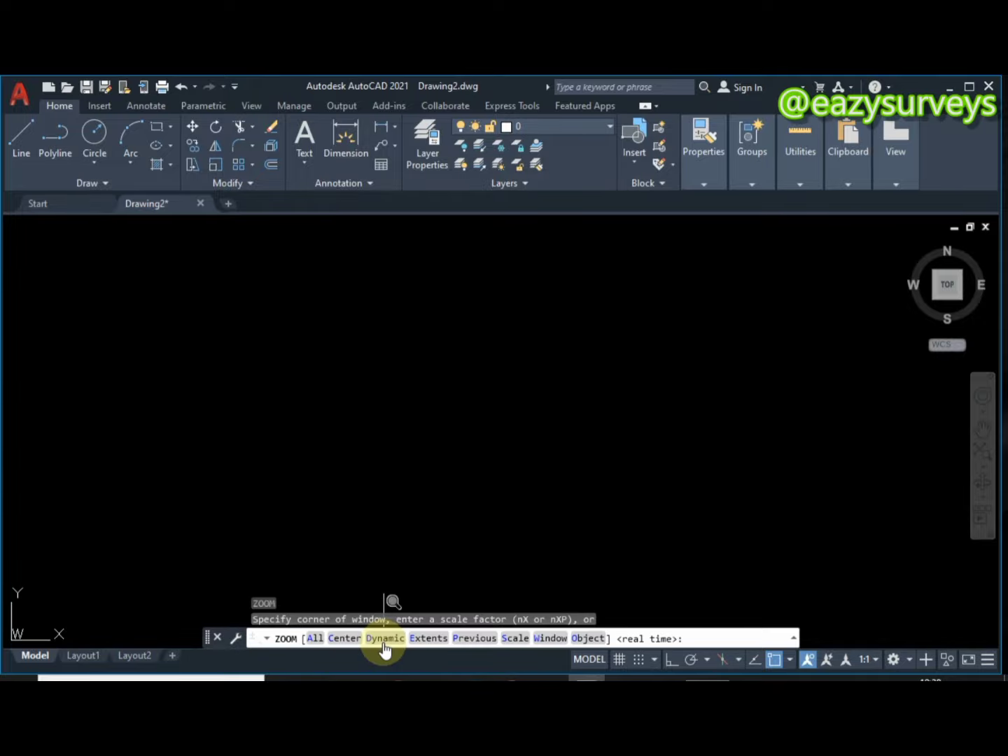
{"action": "key", "text": "Return"}
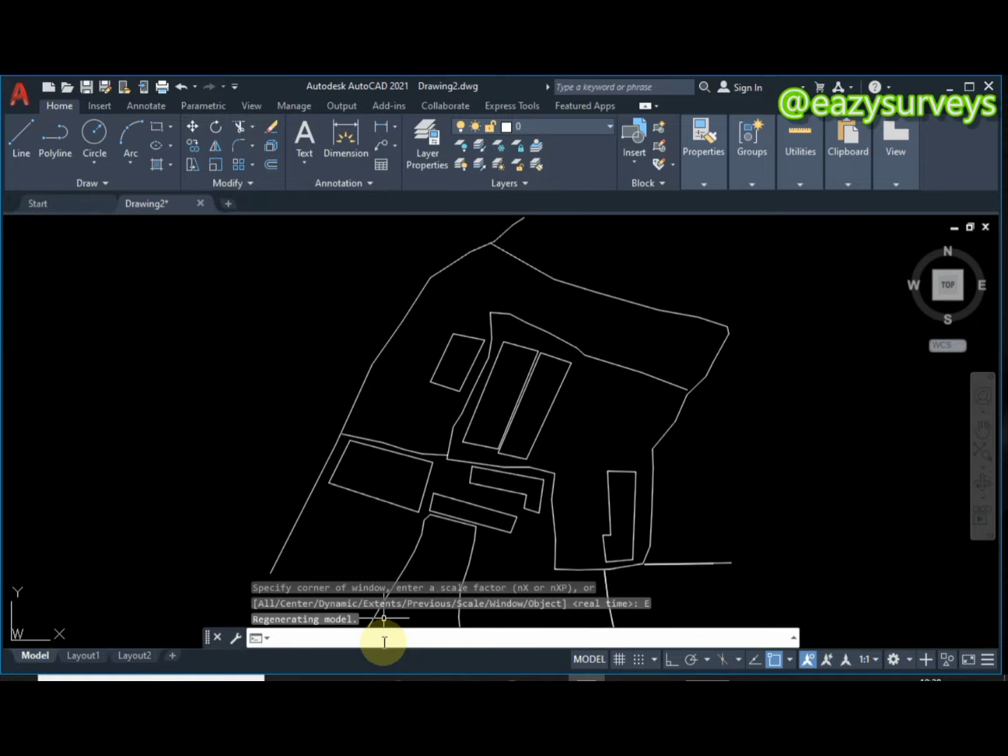
{"action": "scroll", "coordinate": [532, 430], "scroll_direction": "down", "scroll_amount": 2}
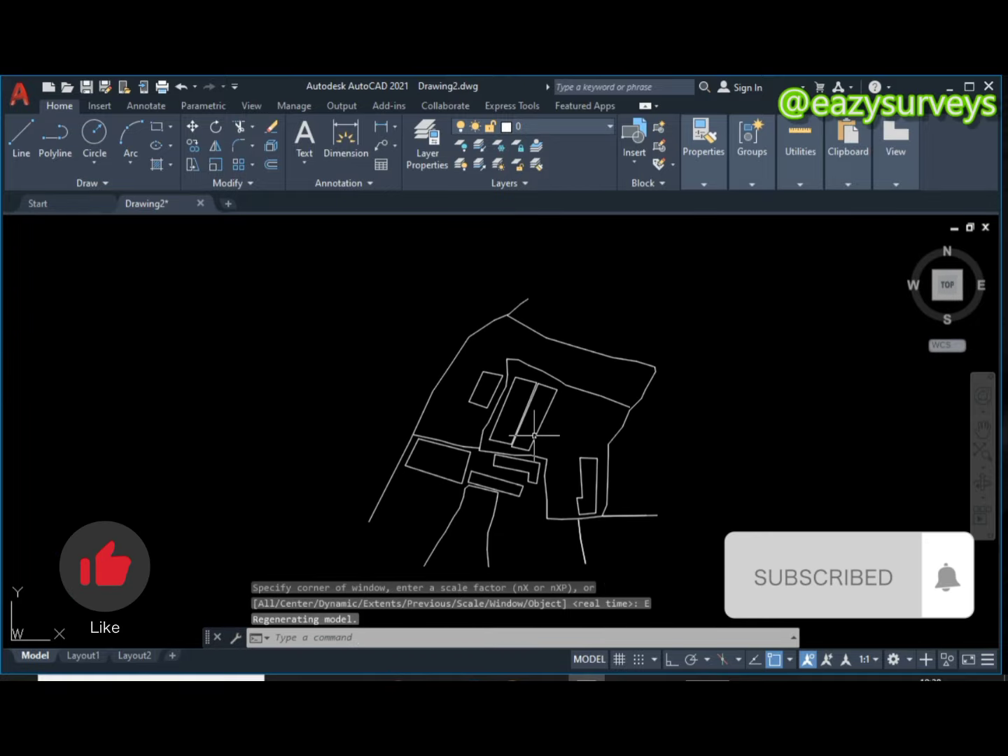
{"action": "scroll", "coordinate": [539, 440], "scroll_direction": "up", "scroll_amount": 2}
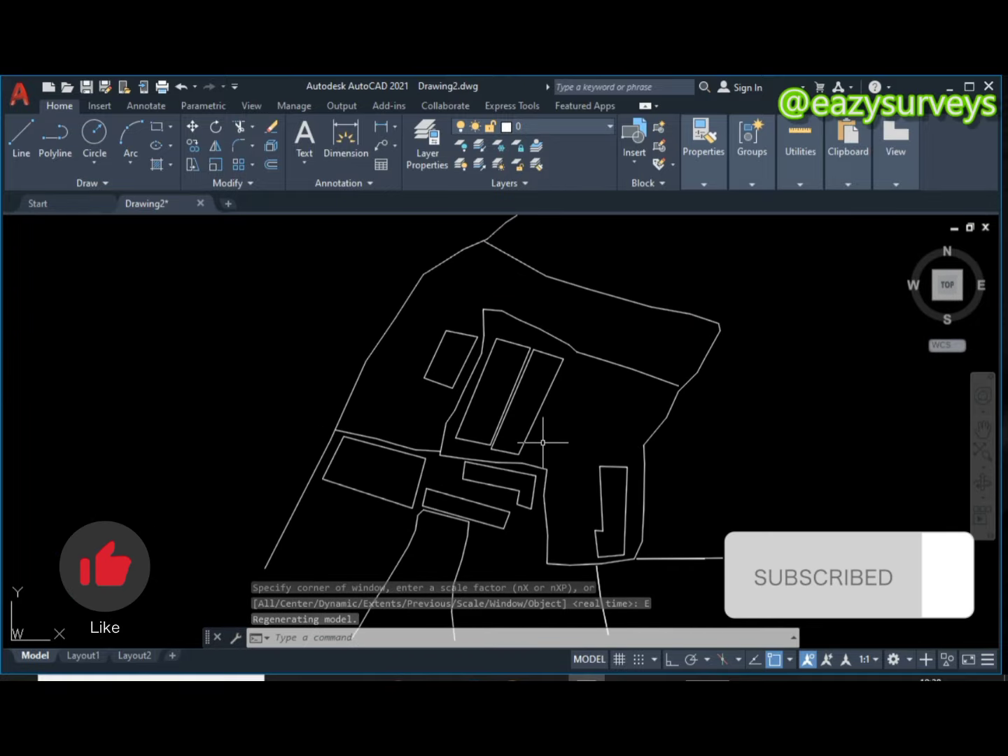
{"action": "middle_click_drag", "start_coordinate": [543, 442], "coordinate": [583, 443]}
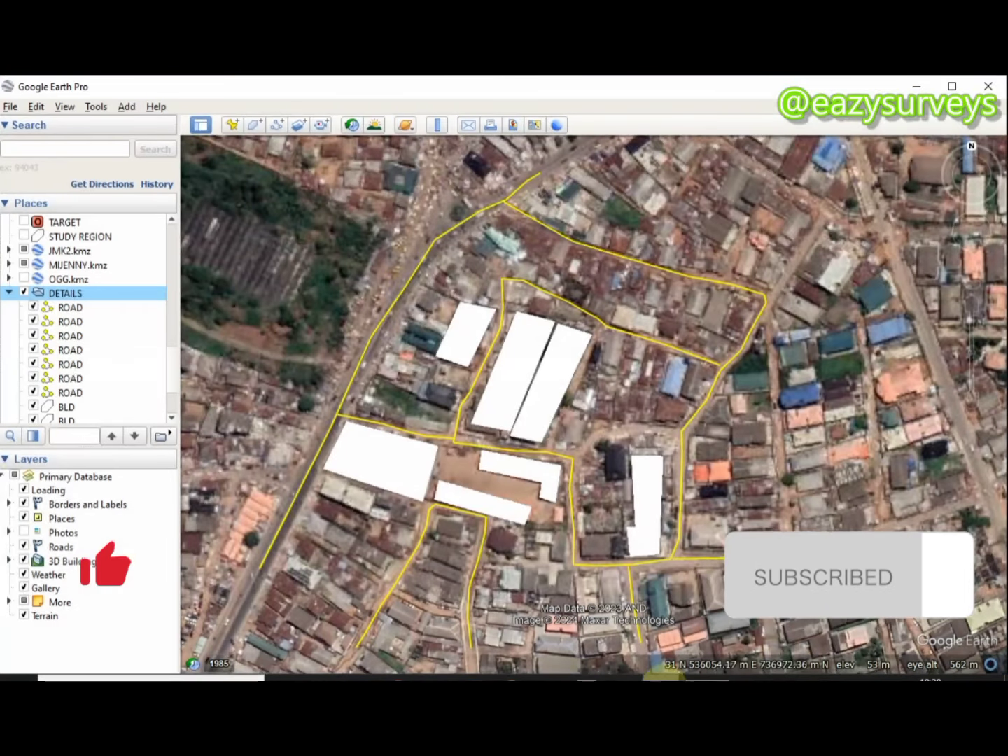
Step: Compare the linework with the Google Earth Pro layout, then go back to the AutoCAD drawing
{"action": "left_click", "coordinate": [660, 679]}
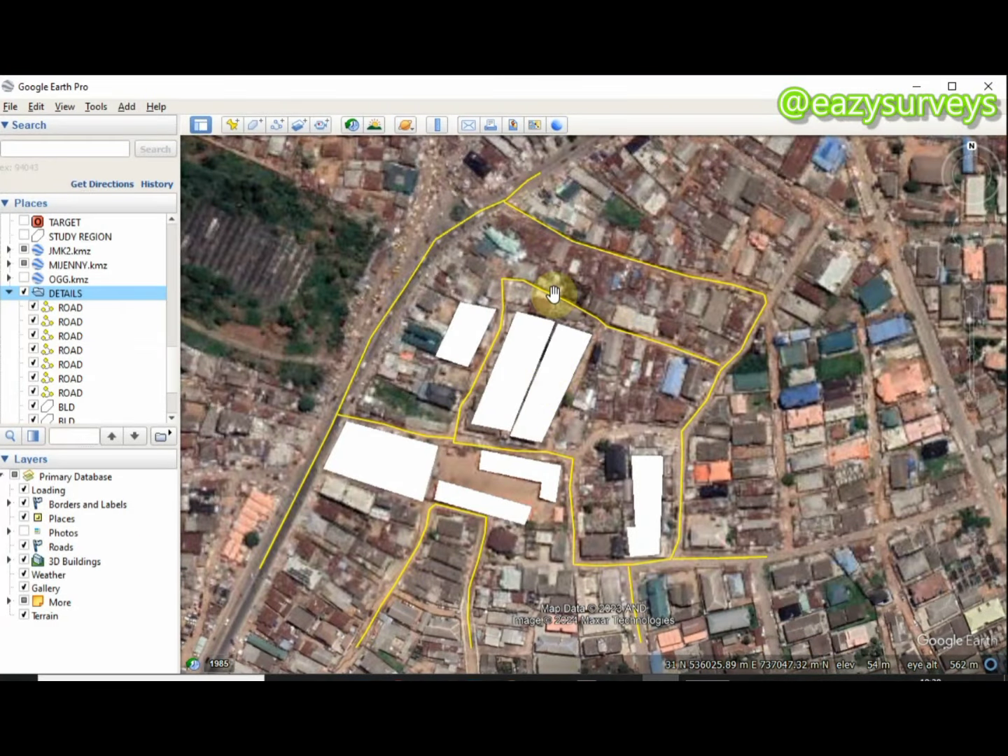
{"action": "left_click", "coordinate": [917, 85]}
{"action": "scroll", "coordinate": [574, 429], "scroll_direction": "down", "scroll_amount": 2}
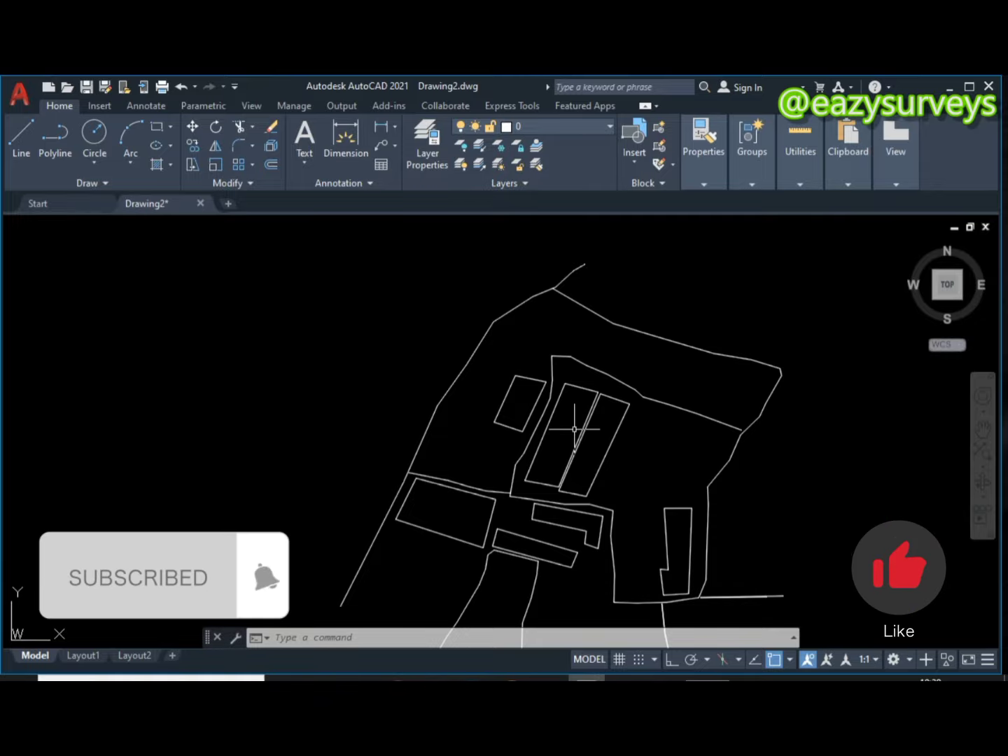
{"action": "mouse_move", "coordinate": [574, 436]}
{"action": "middle_mouse_down"}
{"action": "mouse_move", "coordinate": [549, 416]}
{"action": "mouse_move", "coordinate": [555, 407]}
{"action": "middle_mouse_up"}
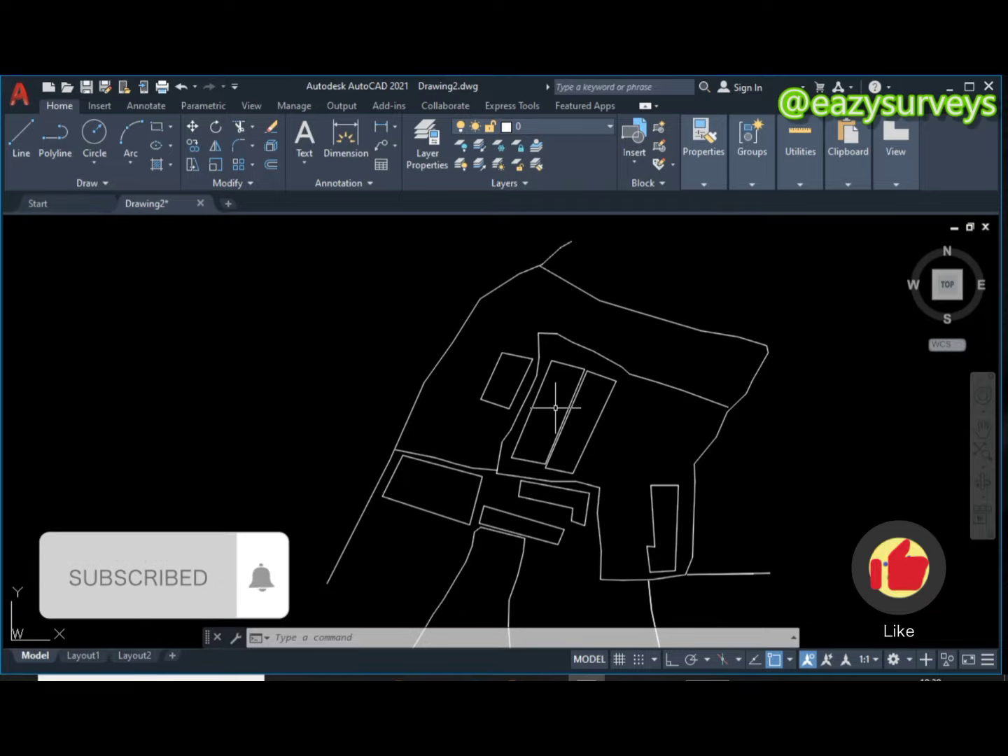